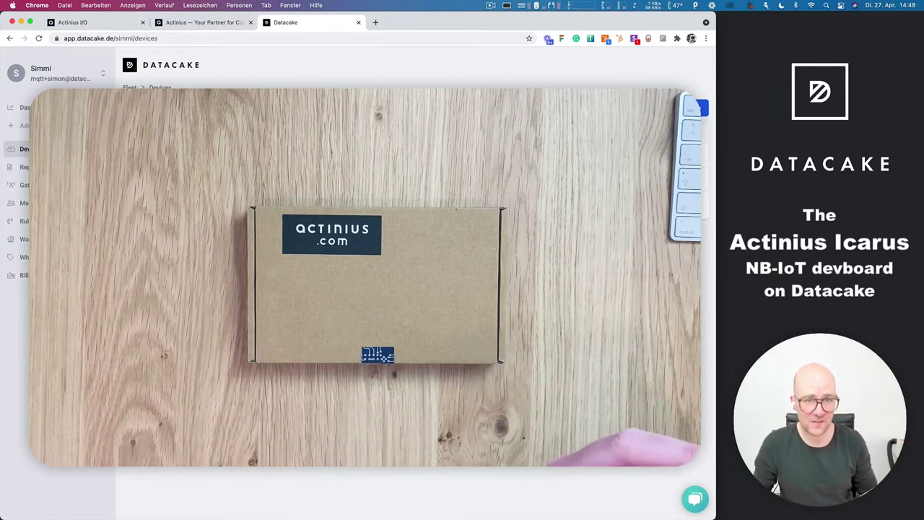
# Look through the services and technologies on the Actinius website, then view the Icarus IoT Board product page.
pyautogui.hotkey('ctrl', 'shift', 'Tab')
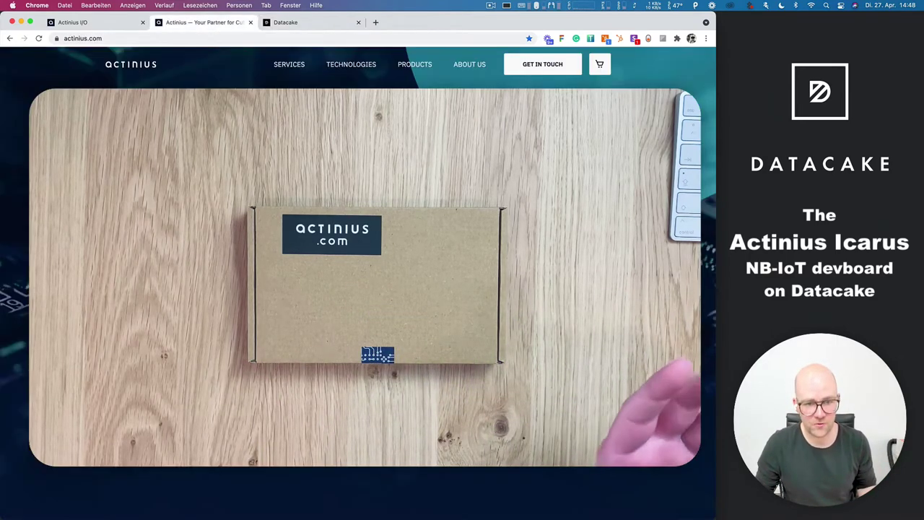
pyautogui.scroll(-10, 313, 308)
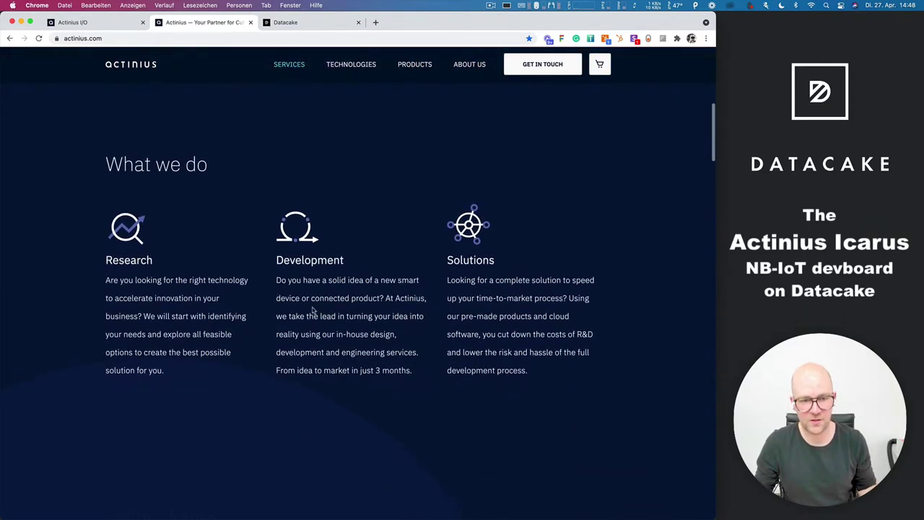
pyautogui.scroll(-3, 312, 309)
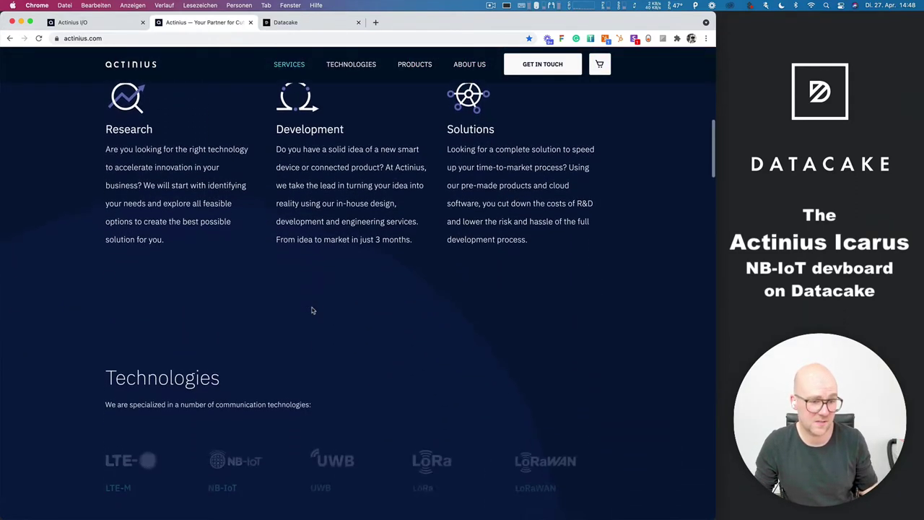
pyautogui.scroll(-10, 312, 310)
pyautogui.scroll(5, 312, 310)
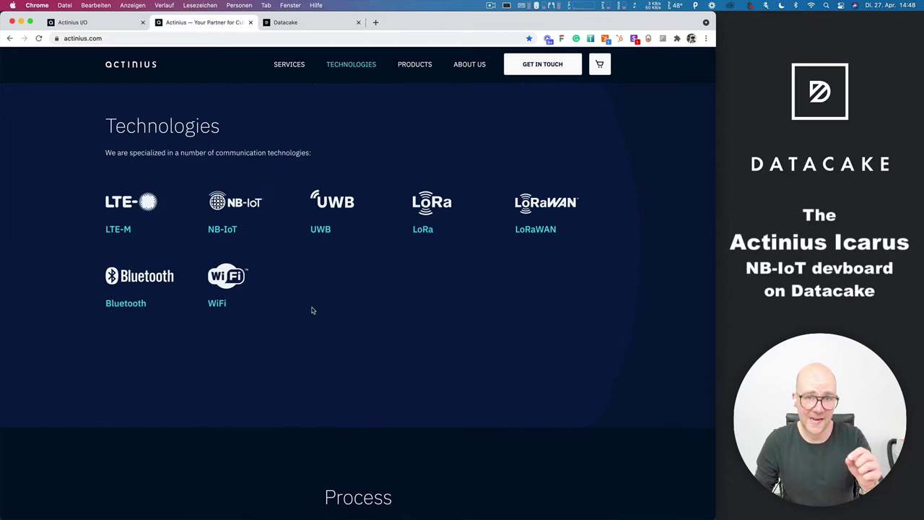
pyautogui.click(408, 65)
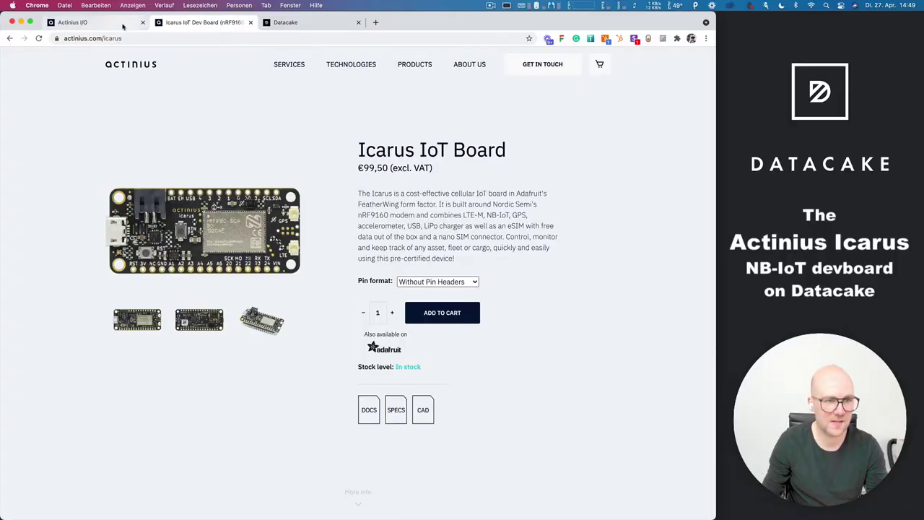
# Switch to the Actinius I/O console, read the welcome note and start registering a new device of type Icarus.
pyautogui.click(108, 22)
pyautogui.tripleClick(288, 133)
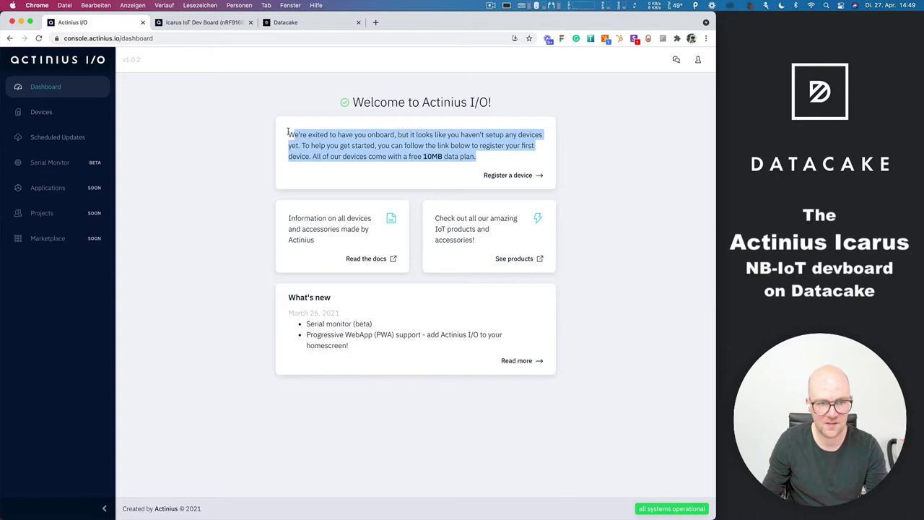
pyautogui.doubleClick(439, 156)
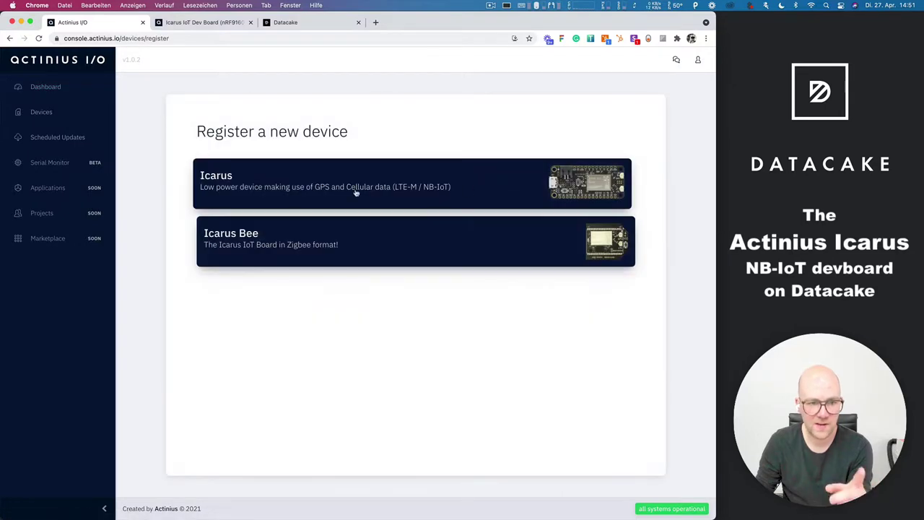
pyautogui.click(434, 184)
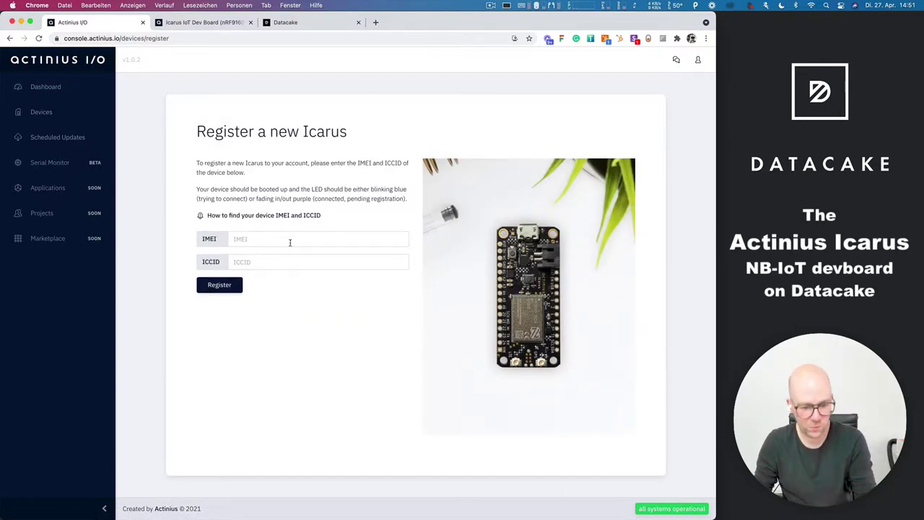
# Copy the device's IMEI from actiniusnew.txt in TextEdit into the IMEI field of the Icarus registration form in Chrome.
pyautogui.press('super+Tab')
pyautogui.press('super+Tab')
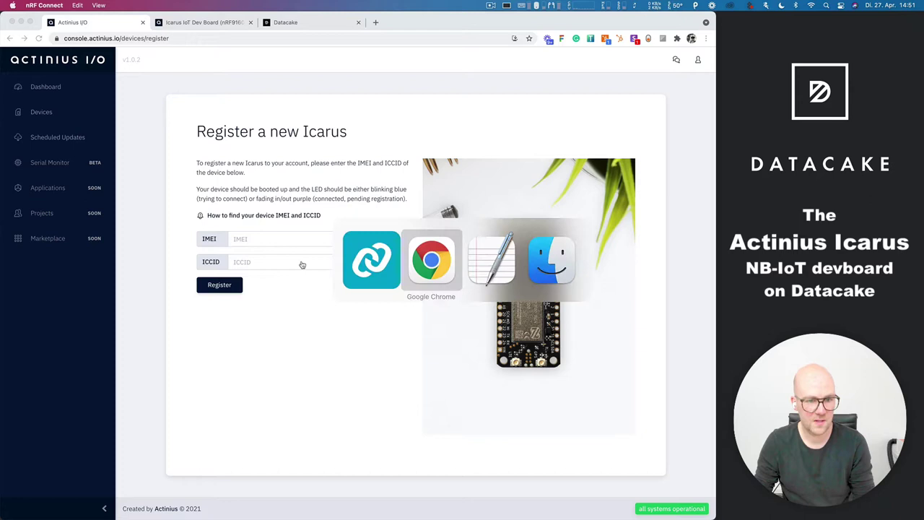
pyautogui.press('super+Tab')
pyautogui.press('super+Tab')
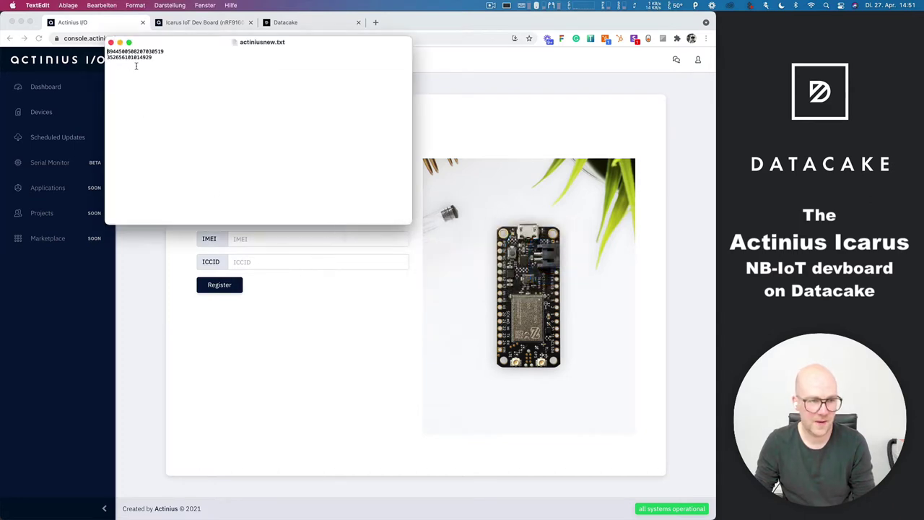
pyautogui.press('super+c')
pyautogui.press('super+Tab')
pyautogui.click(258, 241)
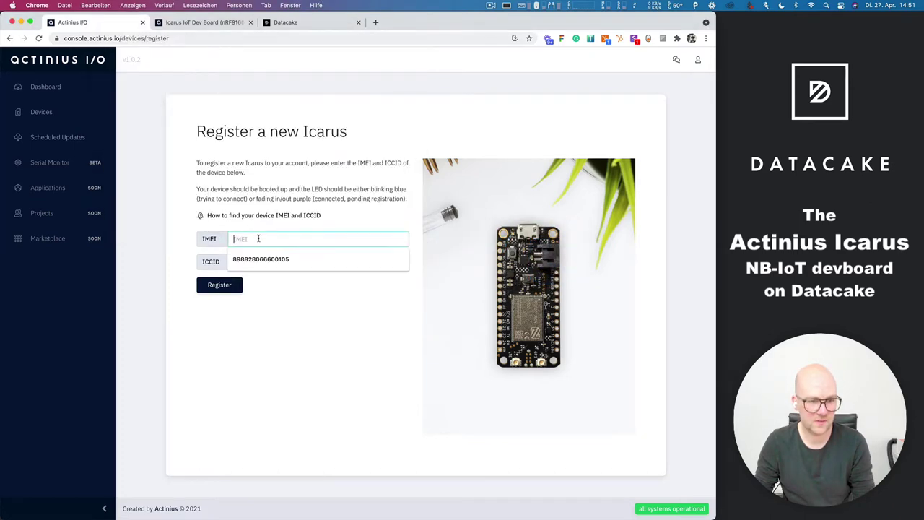
pyautogui.press('super+v')
# Copy the ICCID from actiniusnew.txt in TextEdit into the registration form in Chrome and register the device.
pyautogui.press('super+Tab')
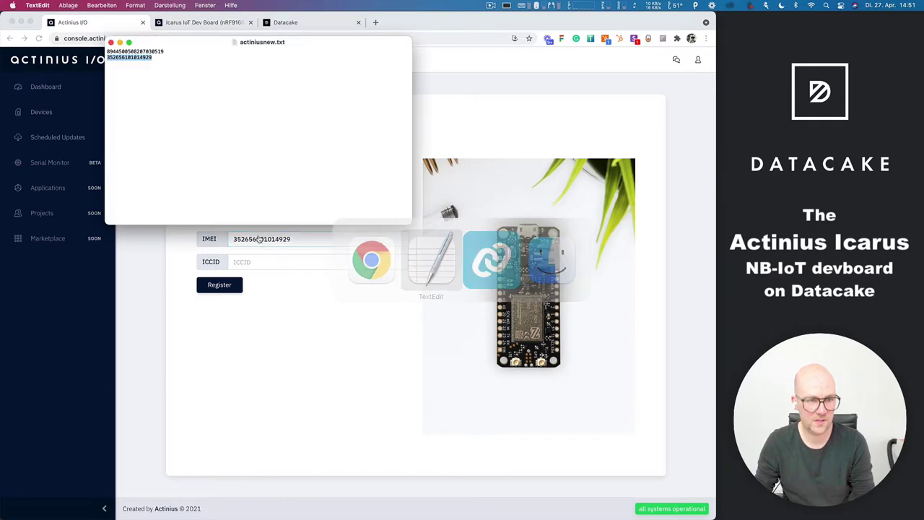
pyautogui.press('super+c')
pyautogui.press('super+Tab')
pyautogui.click(286, 263)
pyautogui.press('super+v')
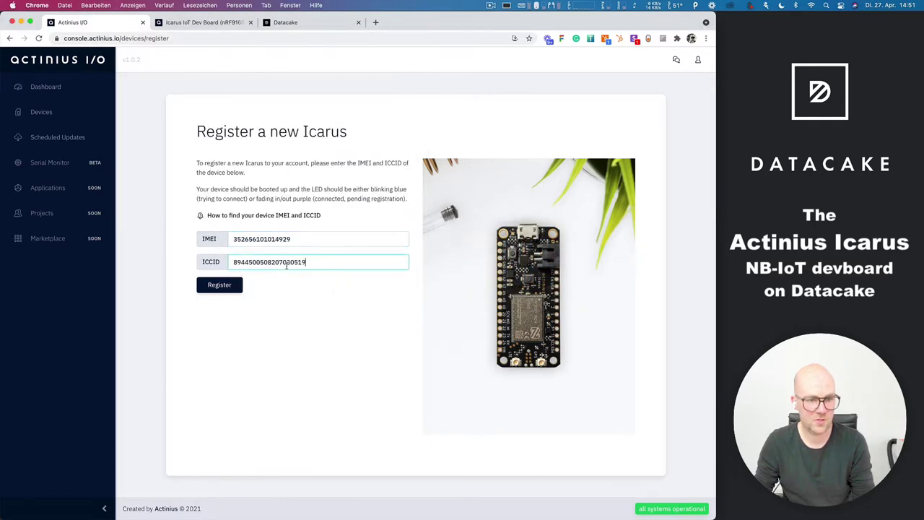
pyautogui.click(232, 287)
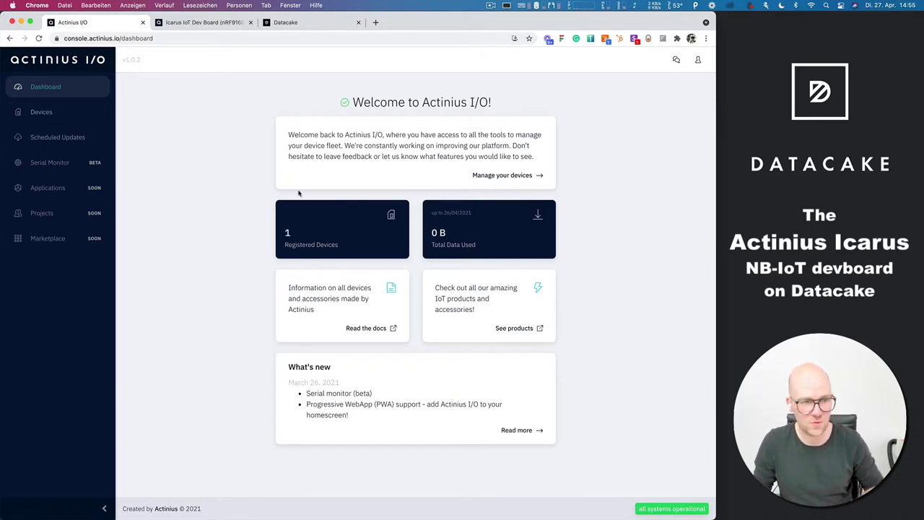
# Review the registered Icarus device's details, firmware and map in the Actinius console.
pyautogui.click(70, 112)
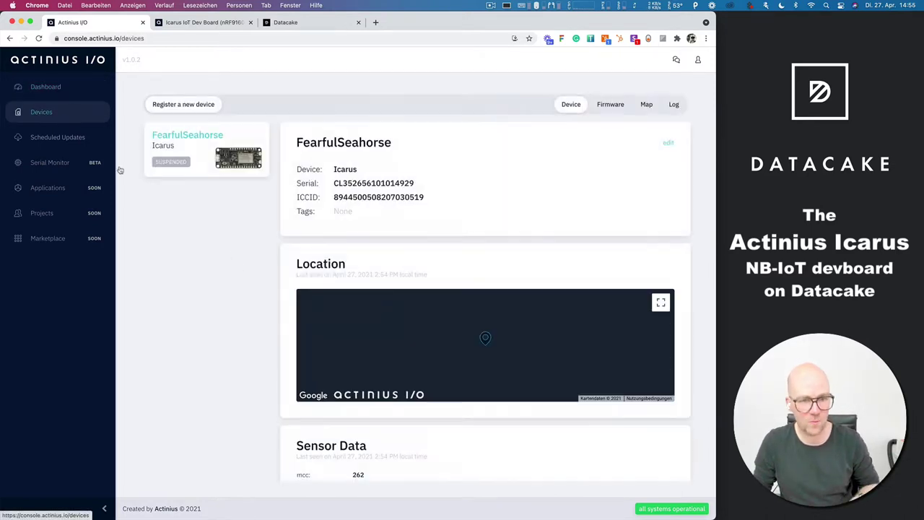
pyautogui.click(615, 106)
pyautogui.click(653, 109)
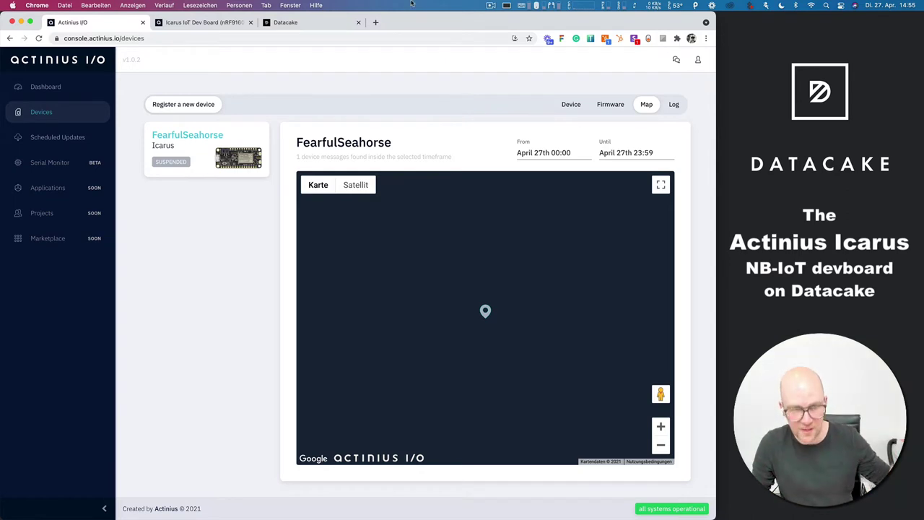
pyautogui.click(342, 22)
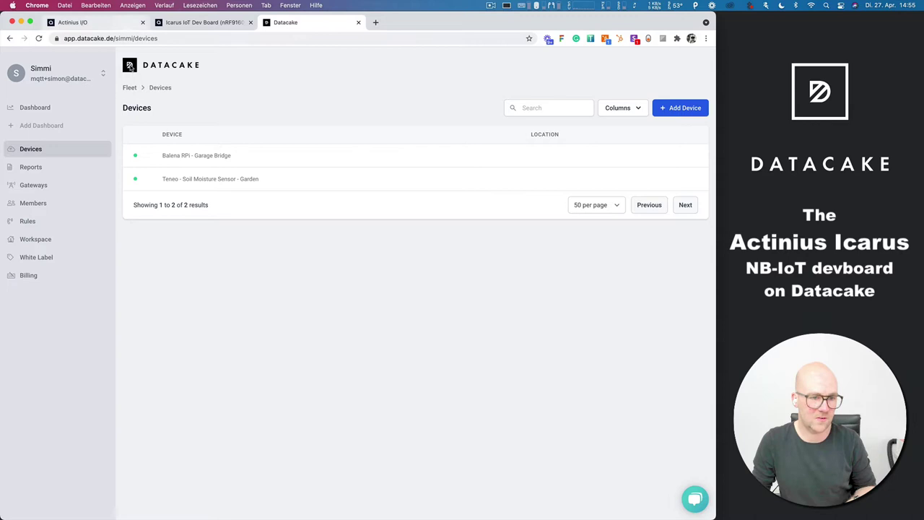
pyautogui.click(101, 22)
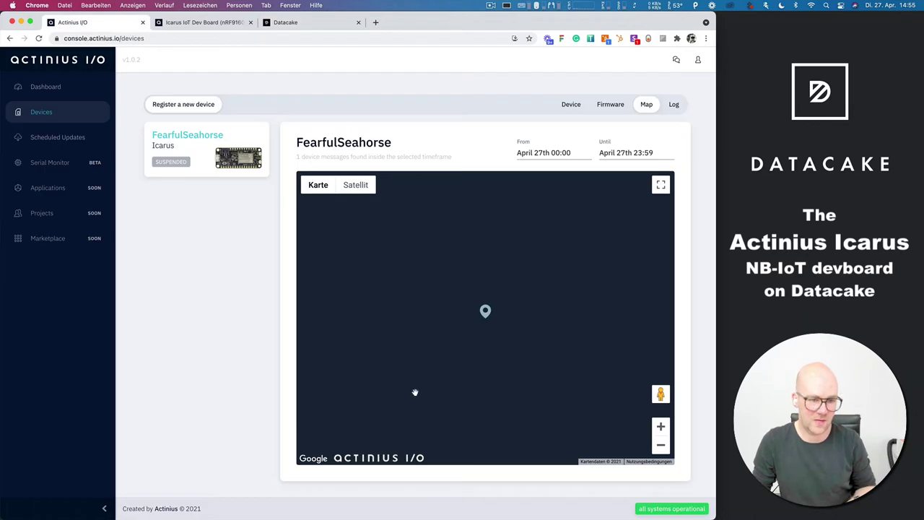
pyautogui.click(571, 106)
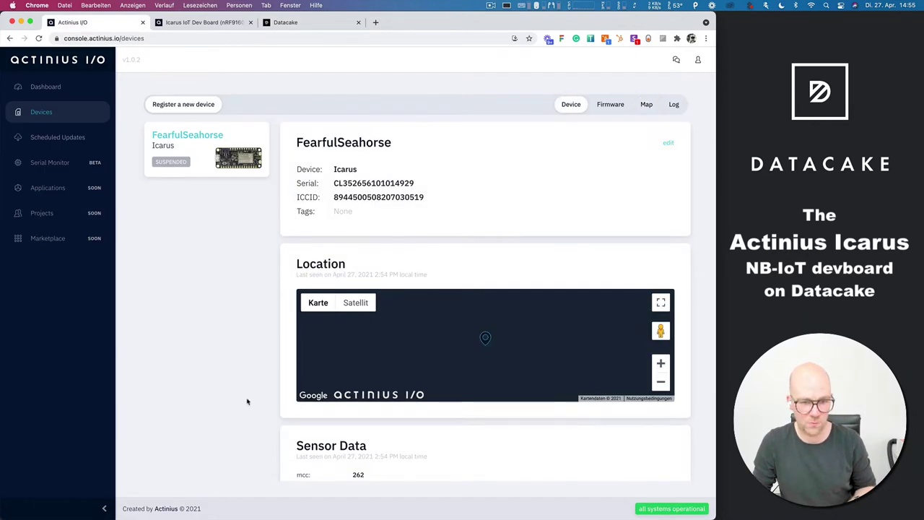
# In Datacake, start adding an API device with a new empty product named "Actinius Icarus product".
pyautogui.click(293, 23)
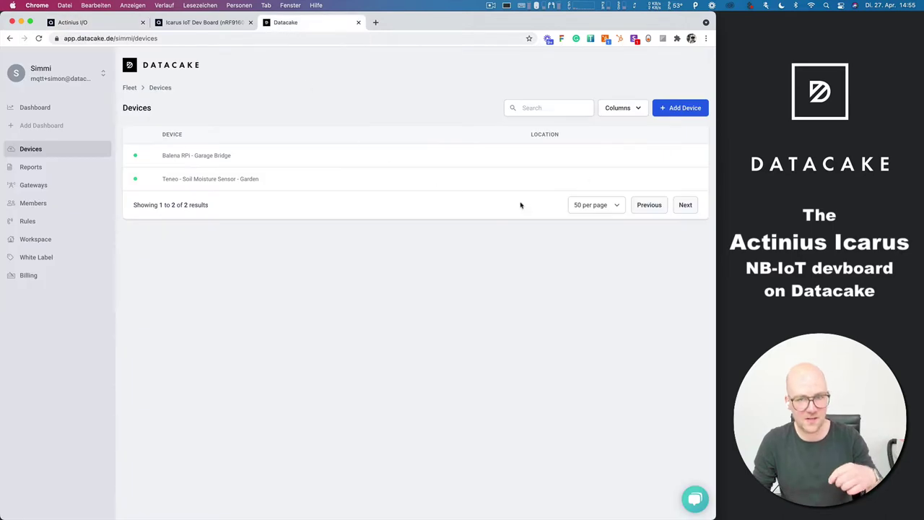
pyautogui.click(679, 110)
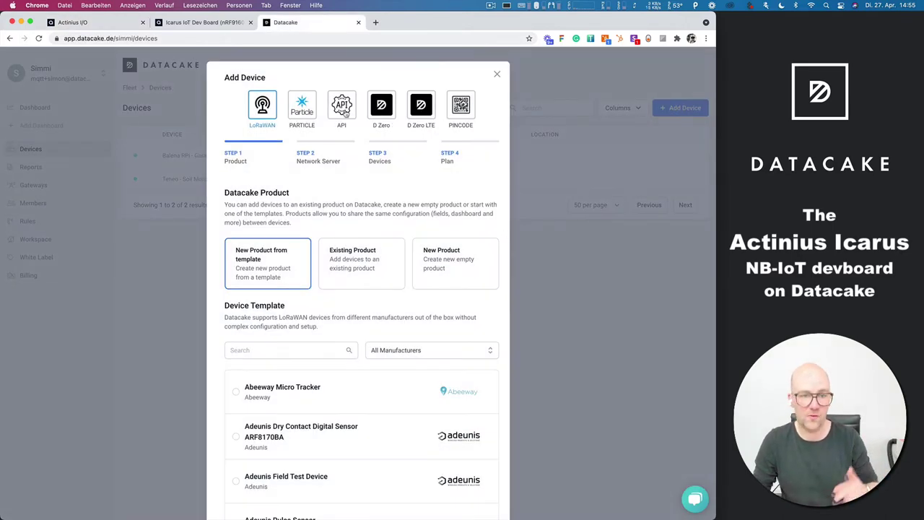
pyautogui.click(341, 109)
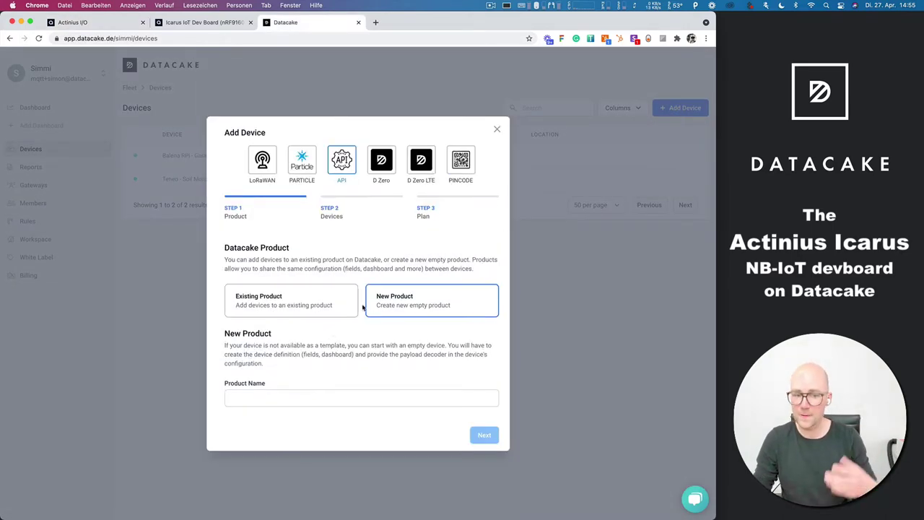
pyautogui.click(343, 394)
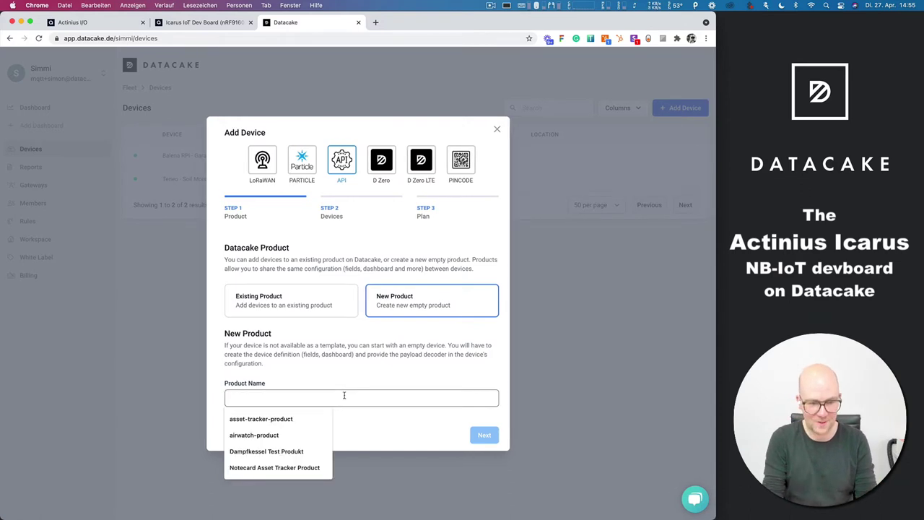
pyautogui.write('Actinius Icarus Product')
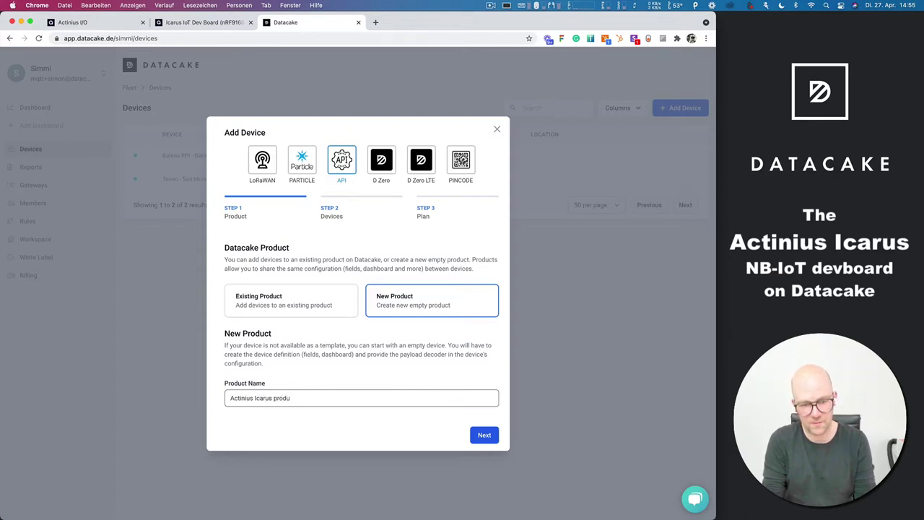
pyautogui.click(486, 436)
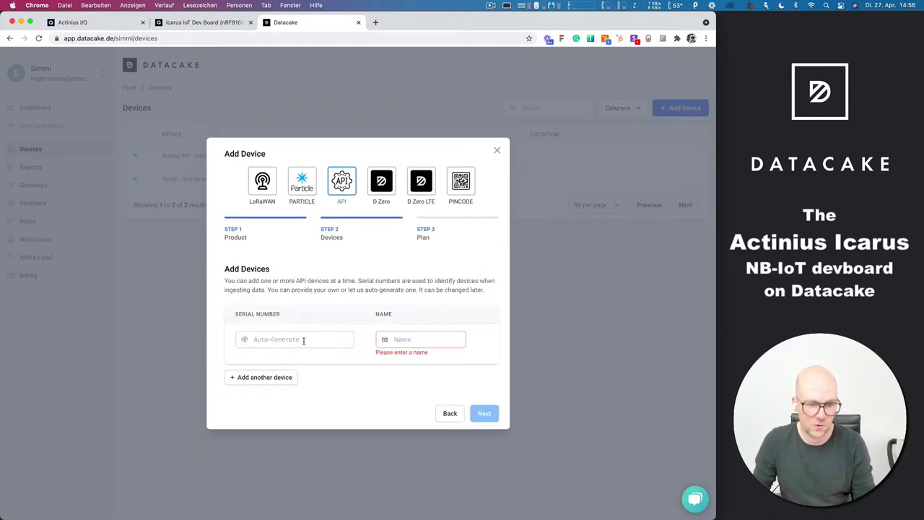
# Name the device "Icarus IoT Board", keep its serial number auto-generated, and choose a plan to finish adding it.
pyautogui.click(401, 339)
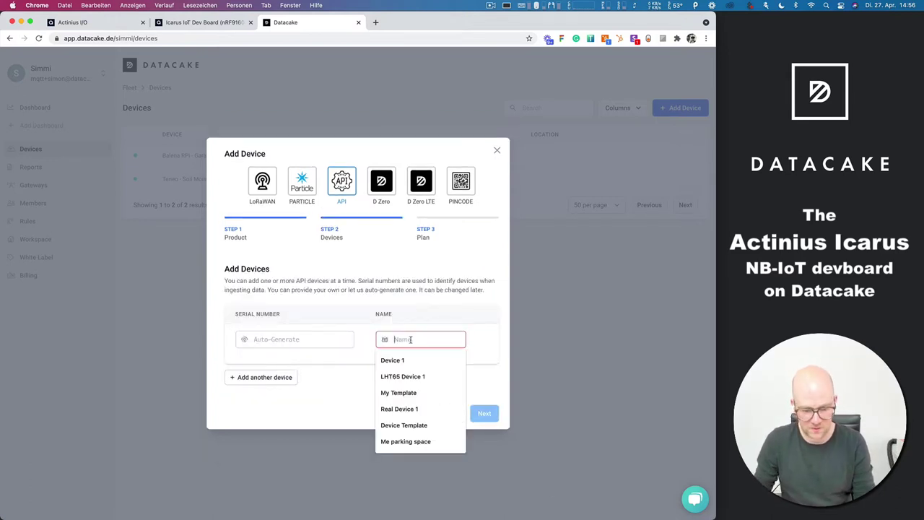
pyautogui.write('Ac')
pyautogui.press('BackSpace')
pyautogui.press('BackSpace')
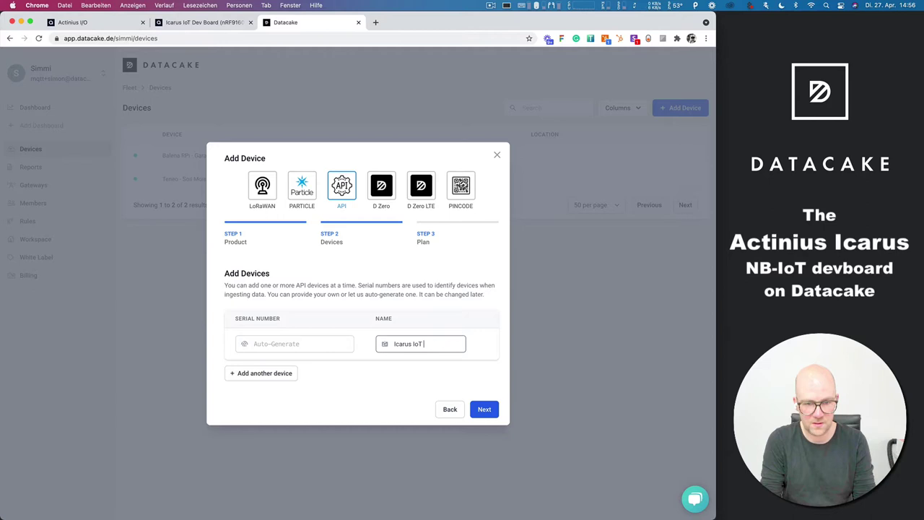
pyautogui.click(484, 409)
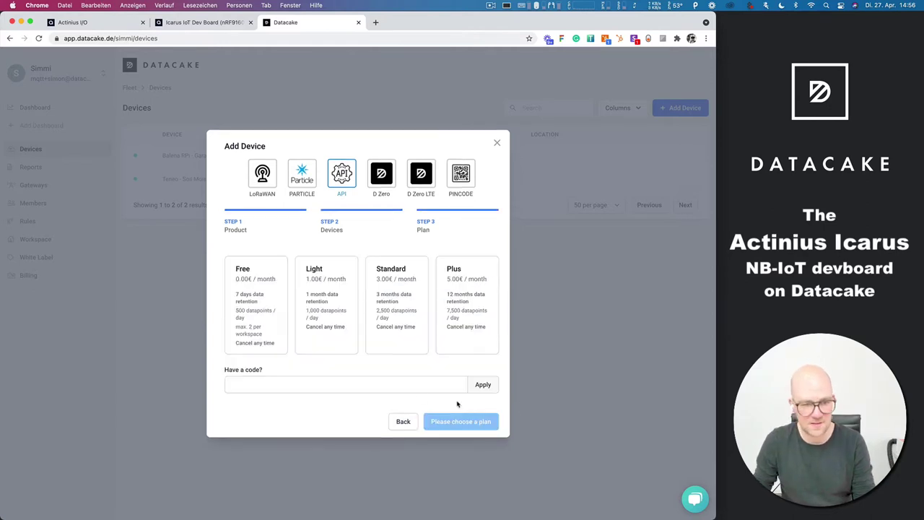
pyautogui.click(463, 419)
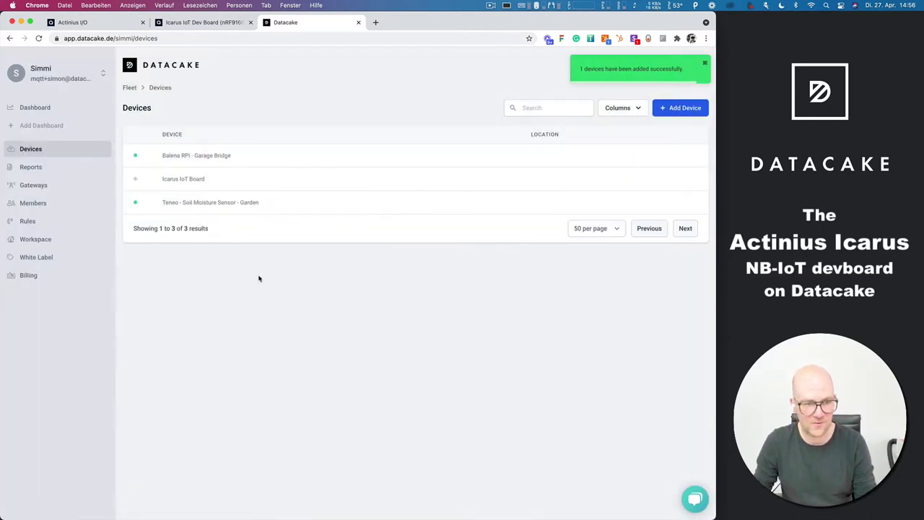
# Copy the HTTP endpoint URL from the Icarus IoT Board's configuration.
pyautogui.click(189, 182)
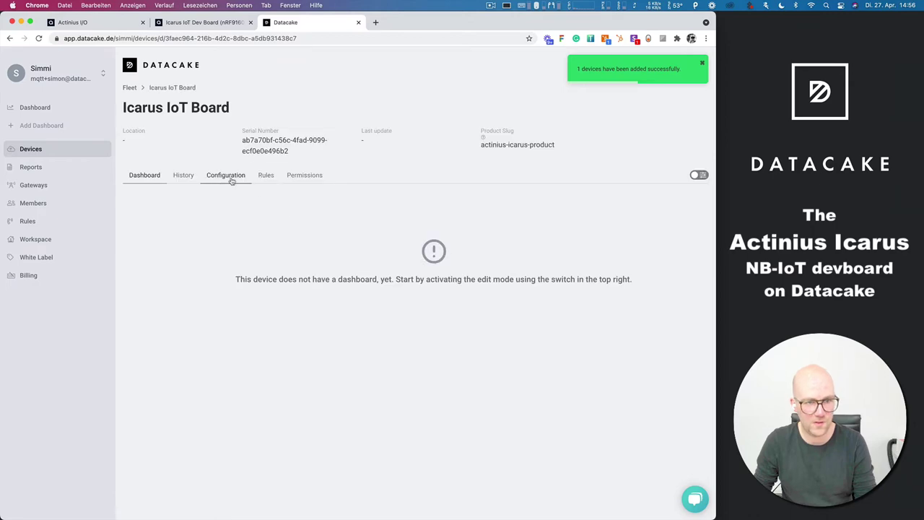
pyautogui.click(230, 178)
pyautogui.scroll(-10, 389, 310)
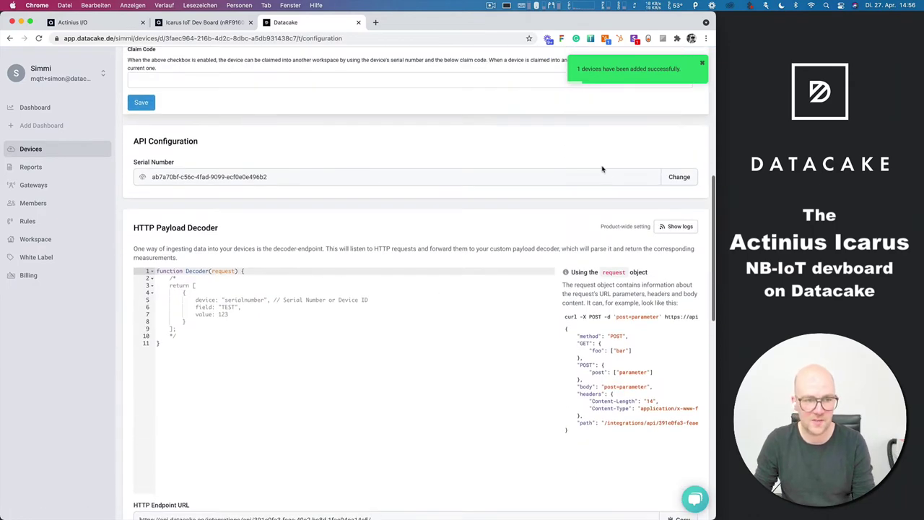
pyautogui.scroll(-5, 601, 169)
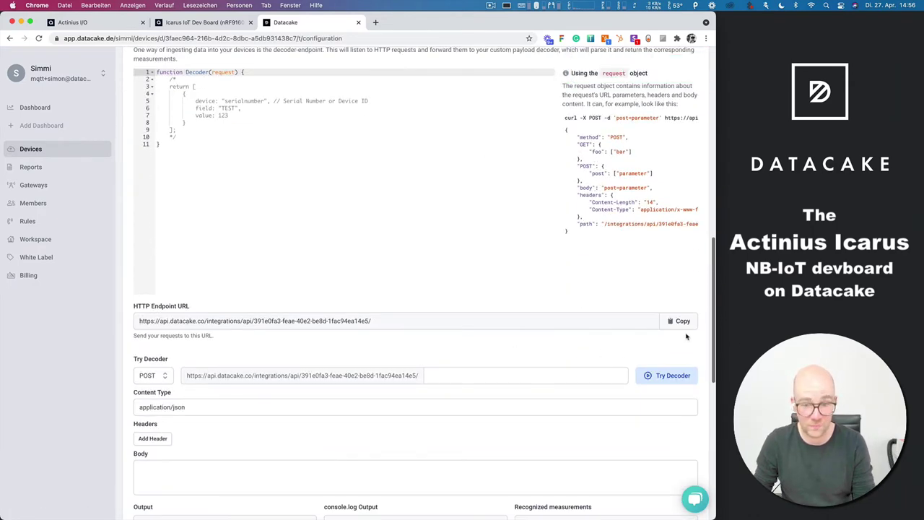
pyautogui.click(679, 321)
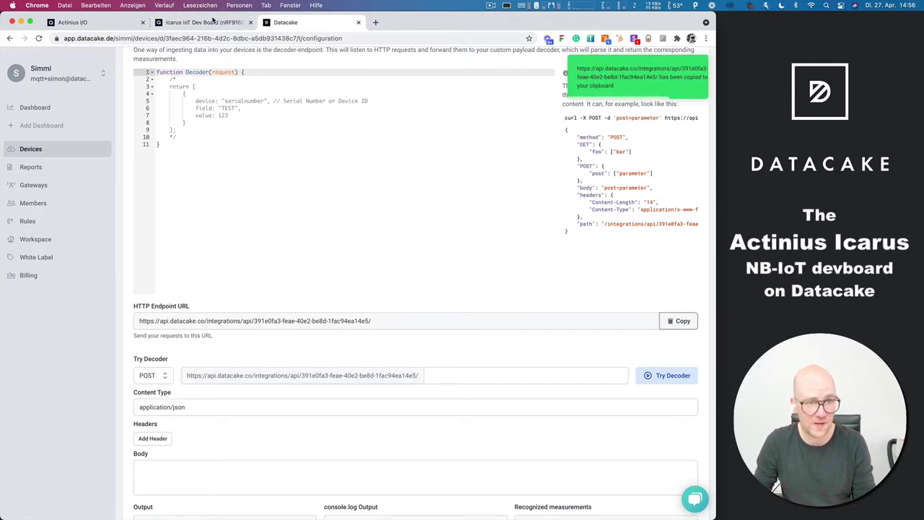
# In the Actinius console, enable the Icarus device's webhook with the copied Datacake endpoint URL and the headers {"test":"test"}.
pyautogui.click(209, 23)
pyautogui.click(98, 23)
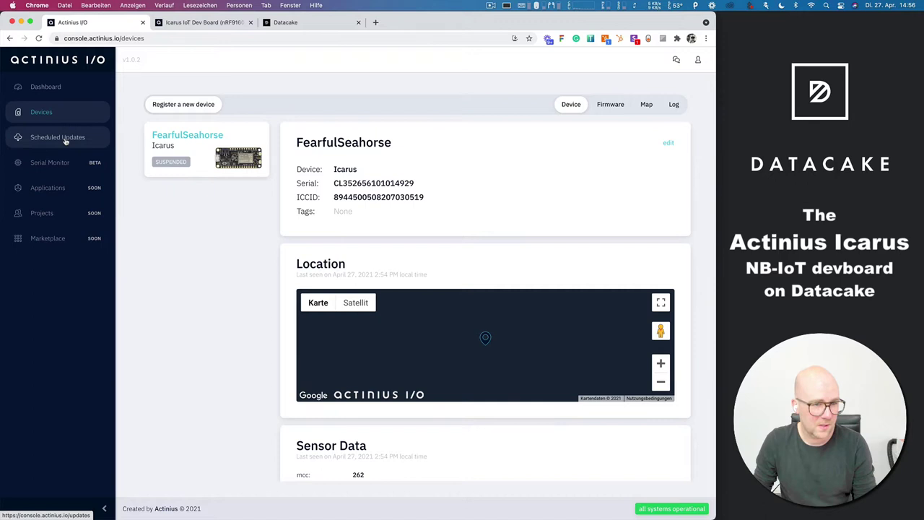
pyautogui.scroll(-10, 558, 442)
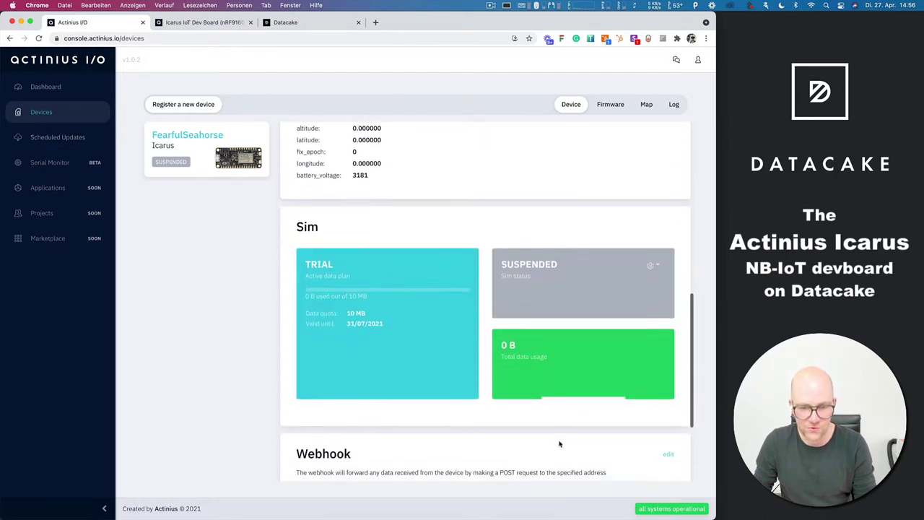
pyautogui.click(406, 358)
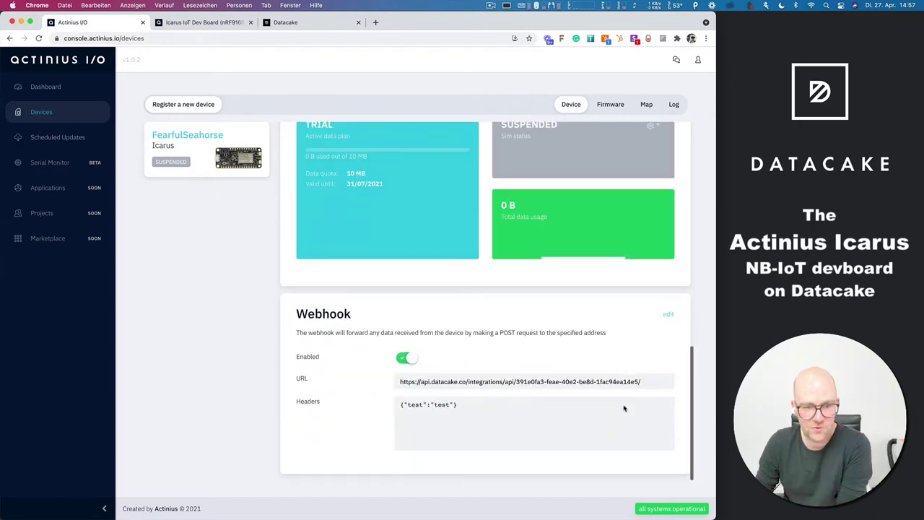
# Check the decoder's request logs in Datacake and read the latest data entry in the Actinius device log.
pyautogui.click(289, 23)
pyautogui.scroll(5, 667, 207)
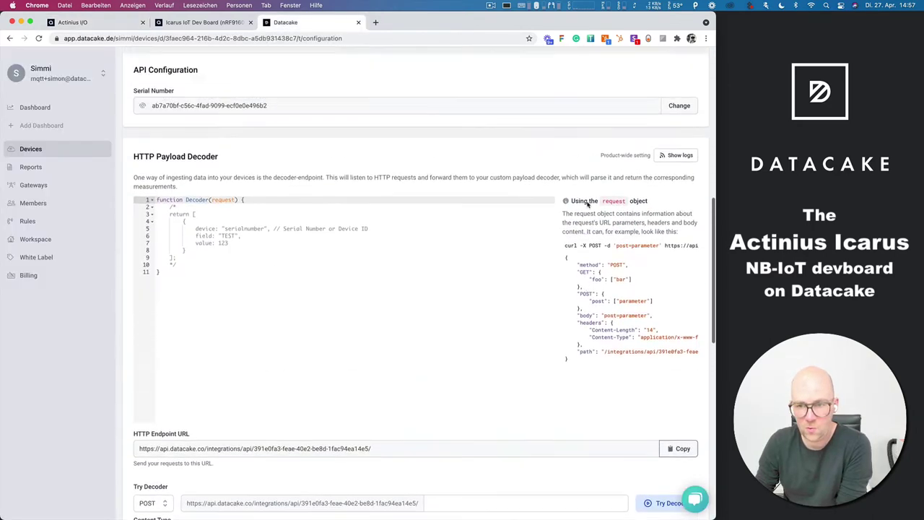
pyautogui.click(675, 207)
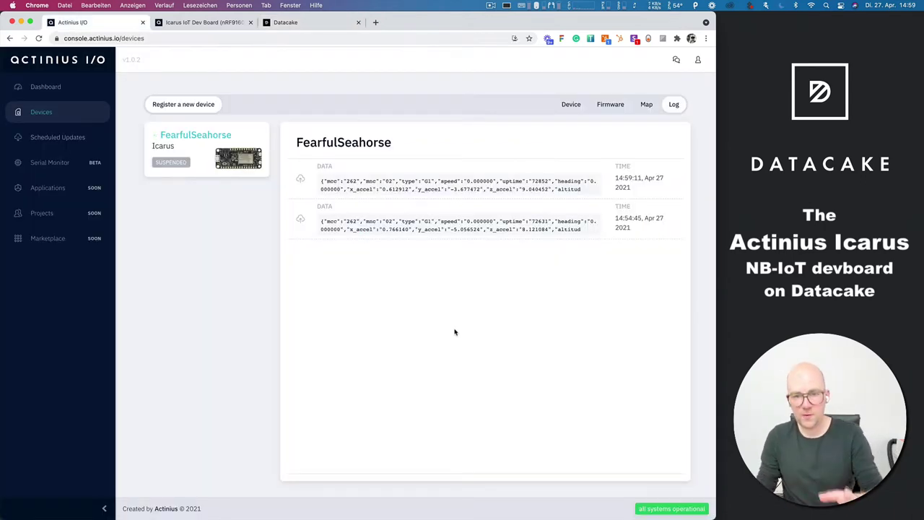
pyautogui.moveTo(583, 192); pyautogui.dragTo(384, 188)
pyautogui.click(386, 189)
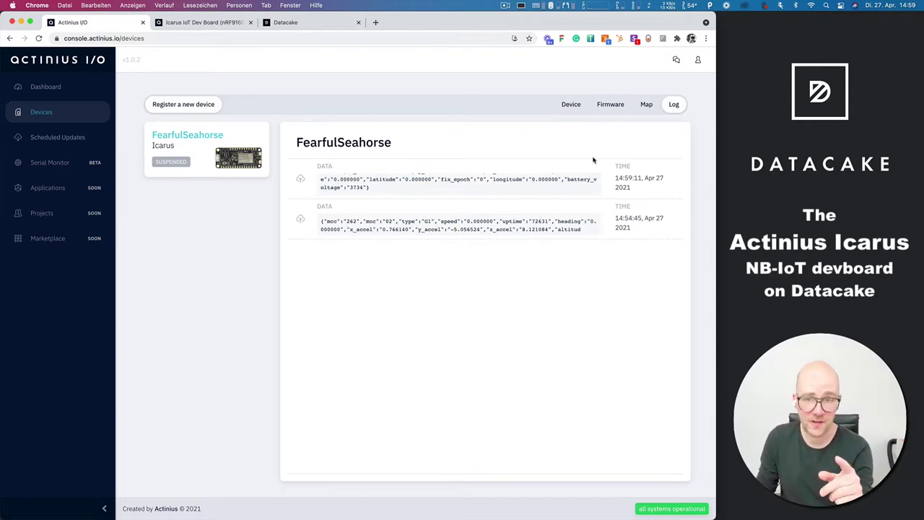
# Copy the raw content of the latest POST request from Datacake's decoder logs into the Try Decoder body.
pyautogui.click(315, 26)
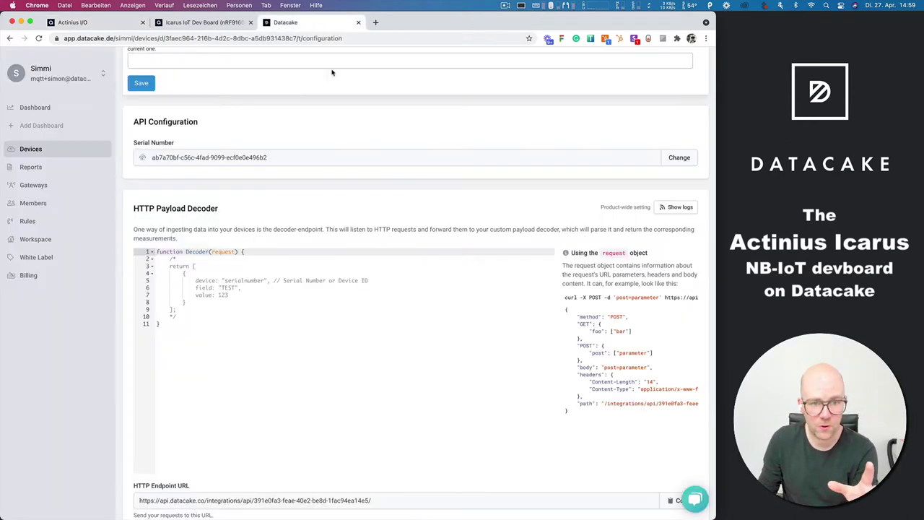
pyautogui.click(678, 207)
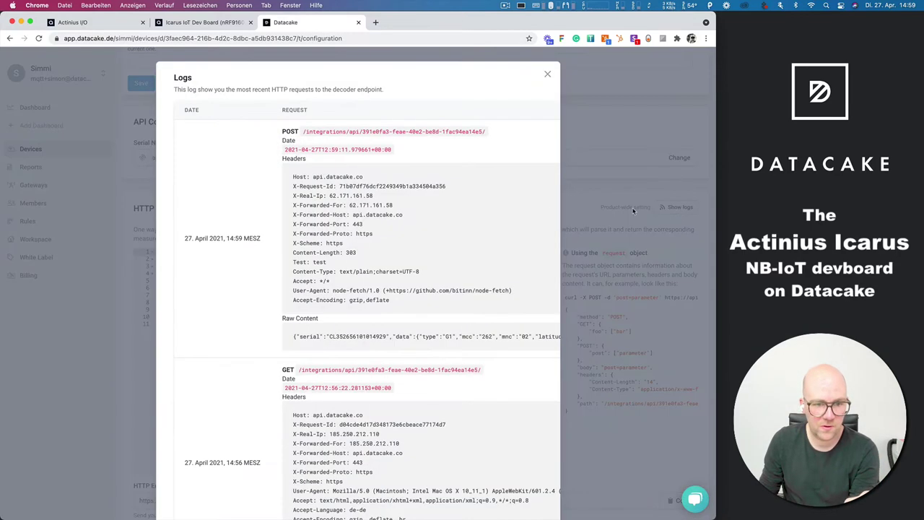
pyautogui.tripleClick(388, 336)
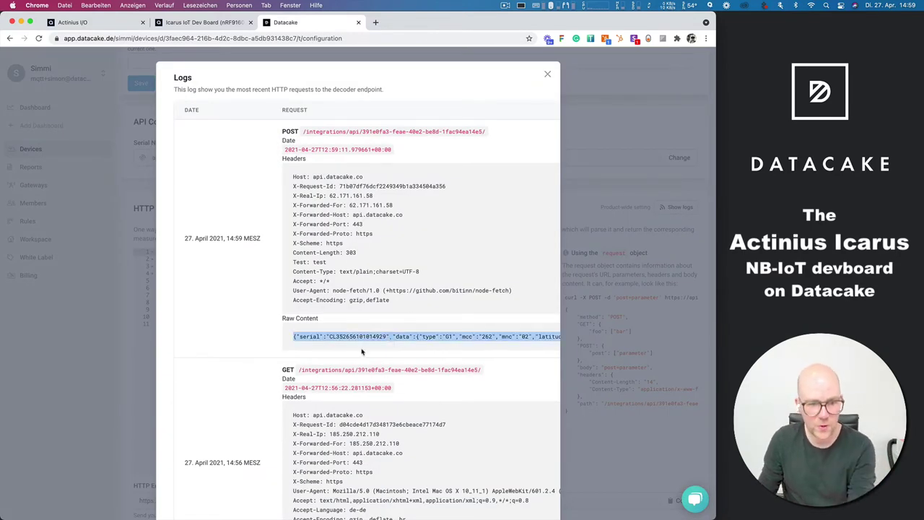
pyautogui.click(547, 74)
pyautogui.scroll(-10, 185, 379)
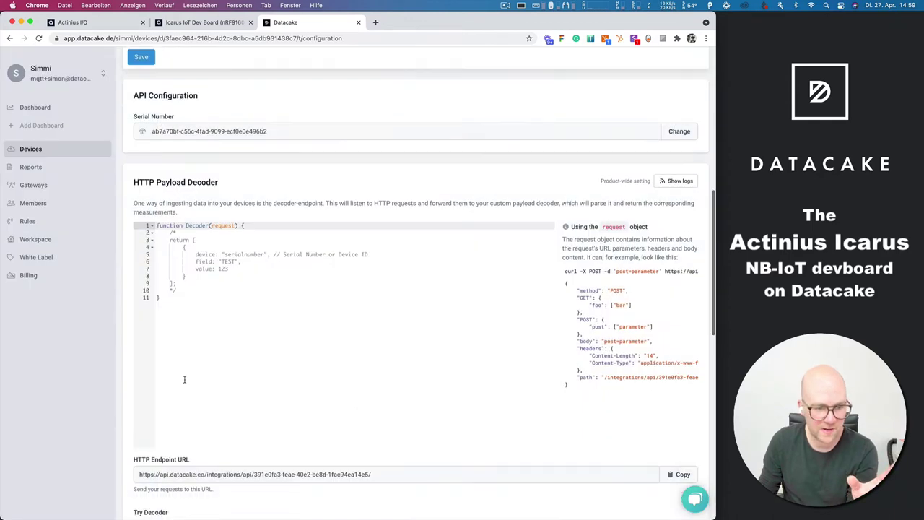
pyautogui.click(193, 316)
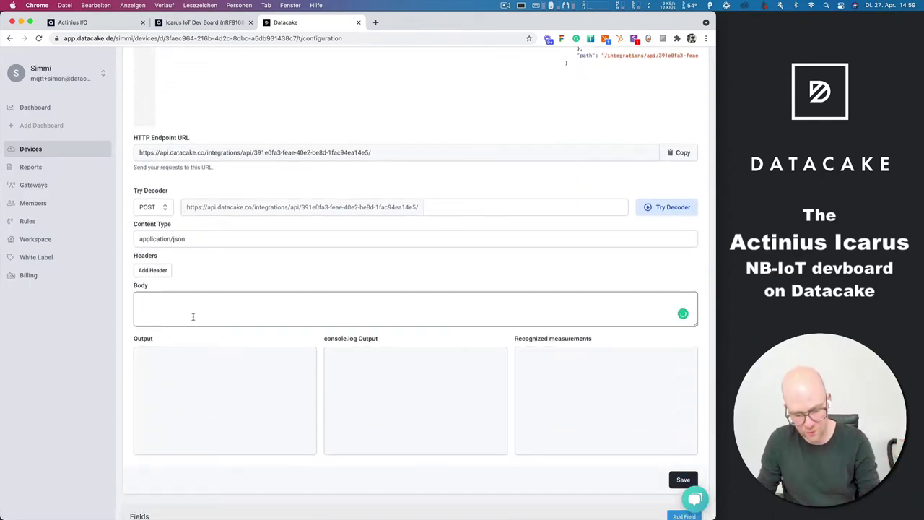
pyautogui.press('super+v')
# Replace the device's serial number in the API configuration with the serial copied from the test body, and save it.
pyautogui.doubleClick(199, 300)
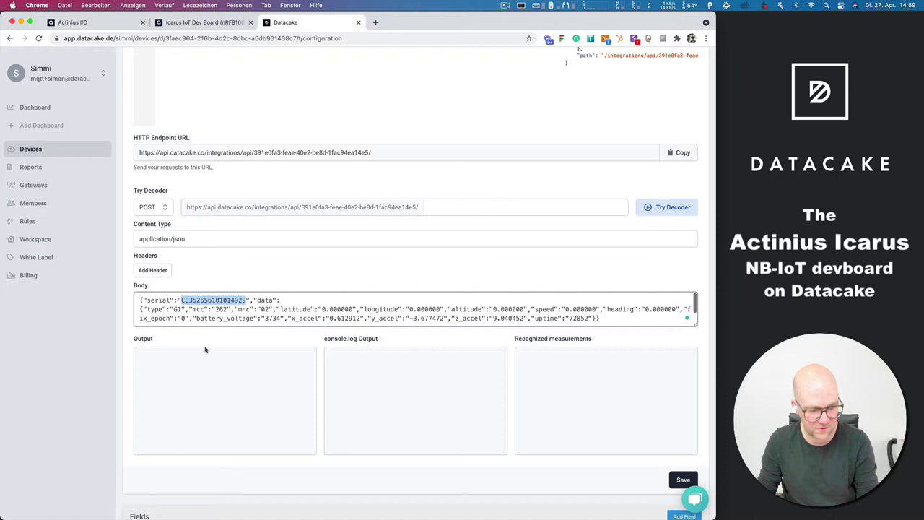
pyautogui.scroll(10, 217, 317)
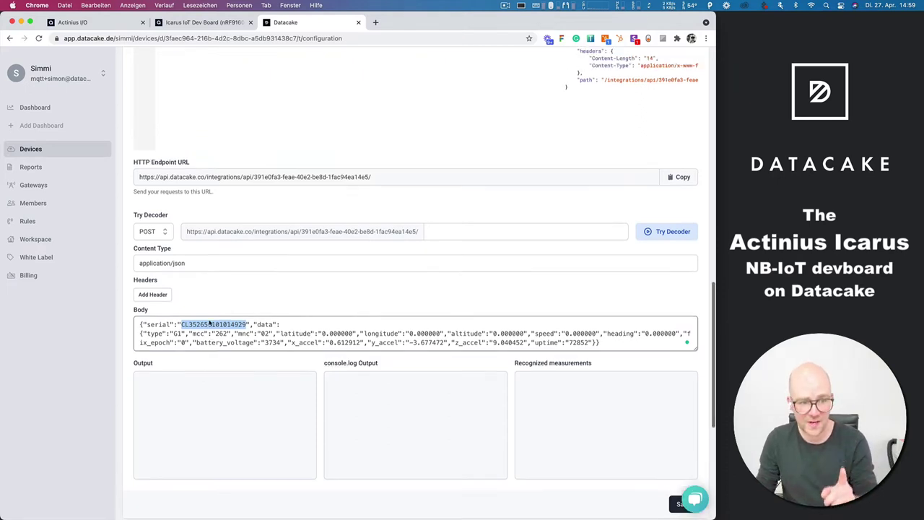
pyautogui.click(679, 176)
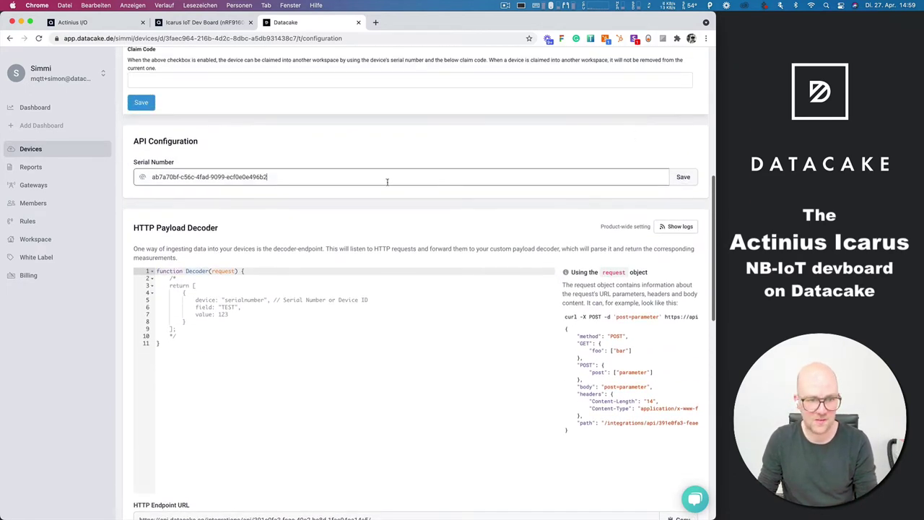
pyautogui.tripleClick(385, 181)
pyautogui.press('super+v')
pyautogui.click(683, 176)
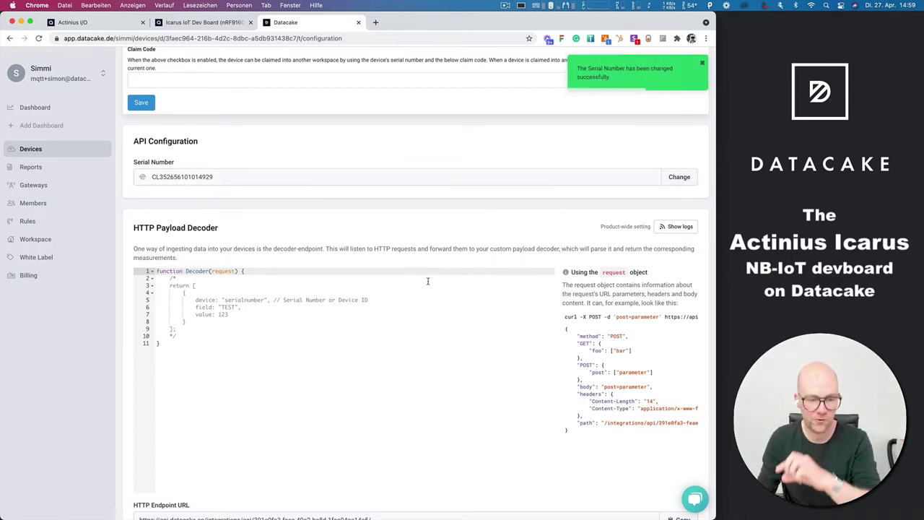
# Add the line "var payload = JSON.parse(request.body);" at the start of the HTTP payload decoder function.
pyautogui.scroll(-4, 231, 385)
pyautogui.scroll(-5, 235, 435)
pyautogui.scroll(5, 239, 404)
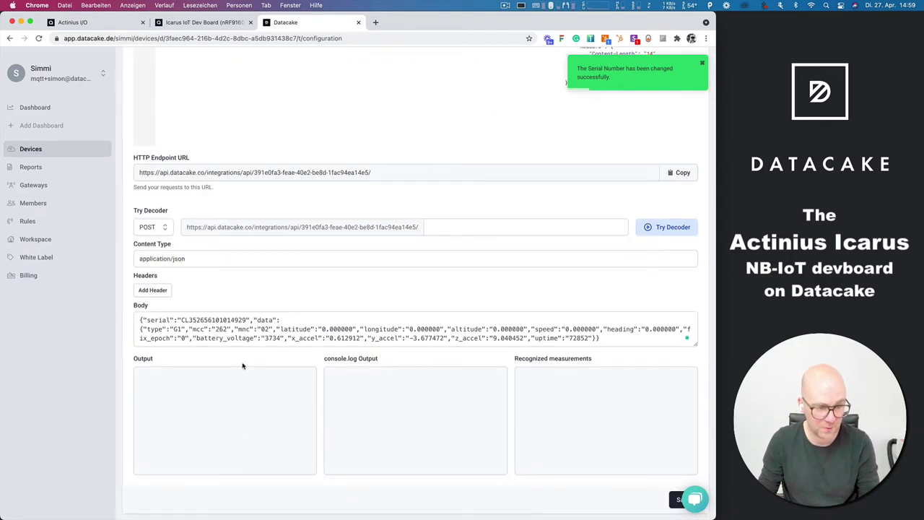
pyautogui.scroll(-3, 249, 446)
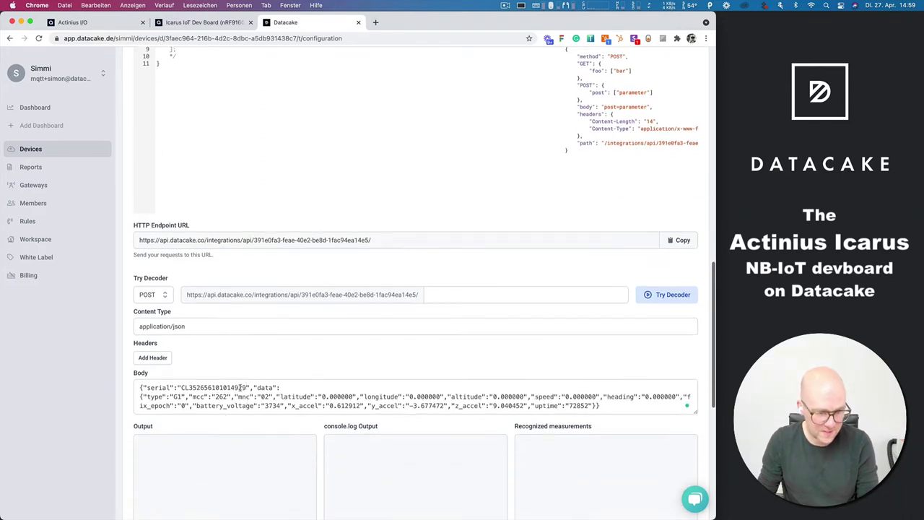
pyautogui.scroll(3, 240, 387)
pyautogui.click(305, 165)
pyautogui.press('Return')
pyautogui.press('Return')
pyautogui.write('var payload = JSON.pars')
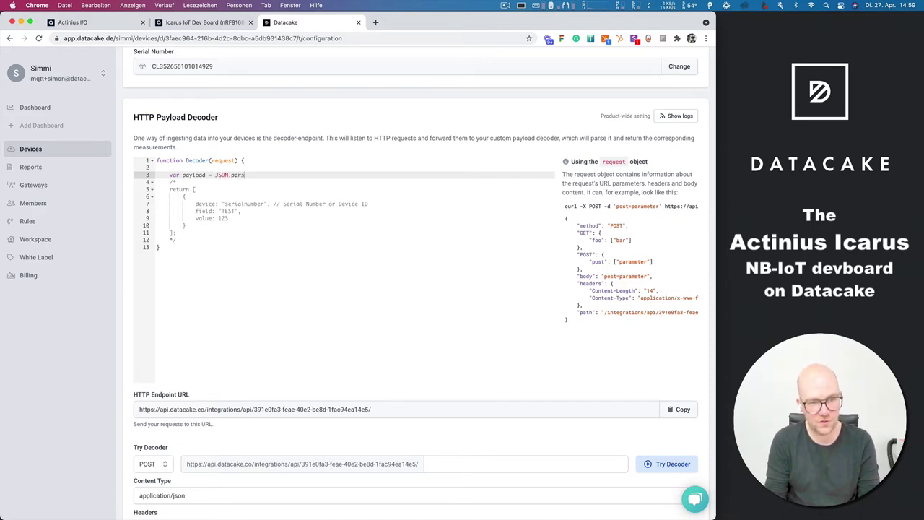
pyautogui.write('requ')
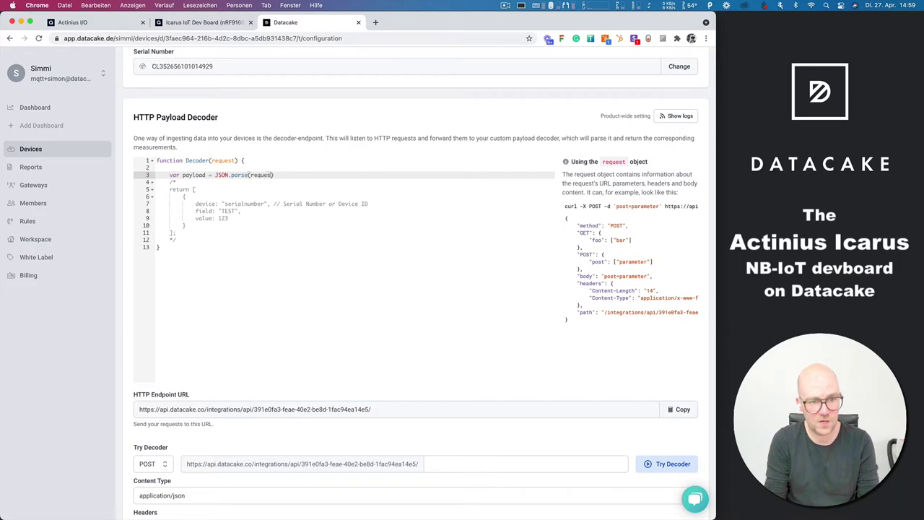
pyautogui.write('est.body)')
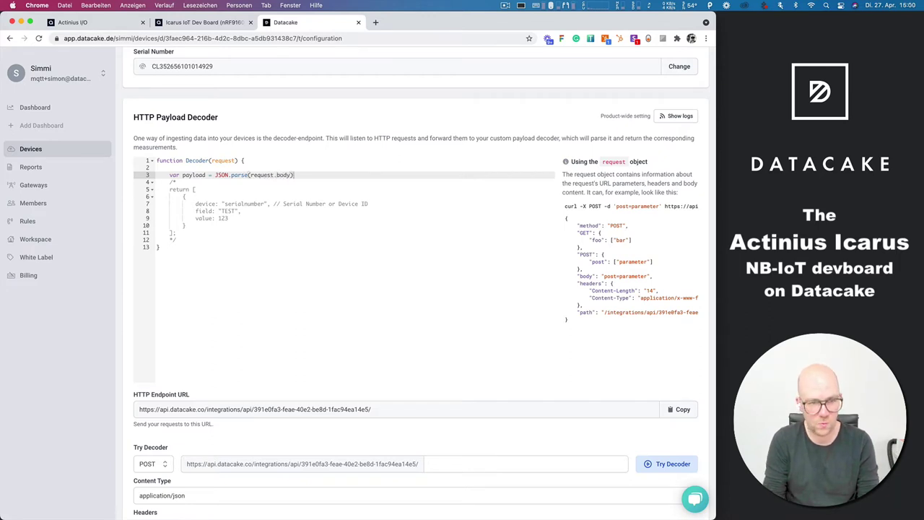
pyautogui.write(';')
pyautogui.press('Return')
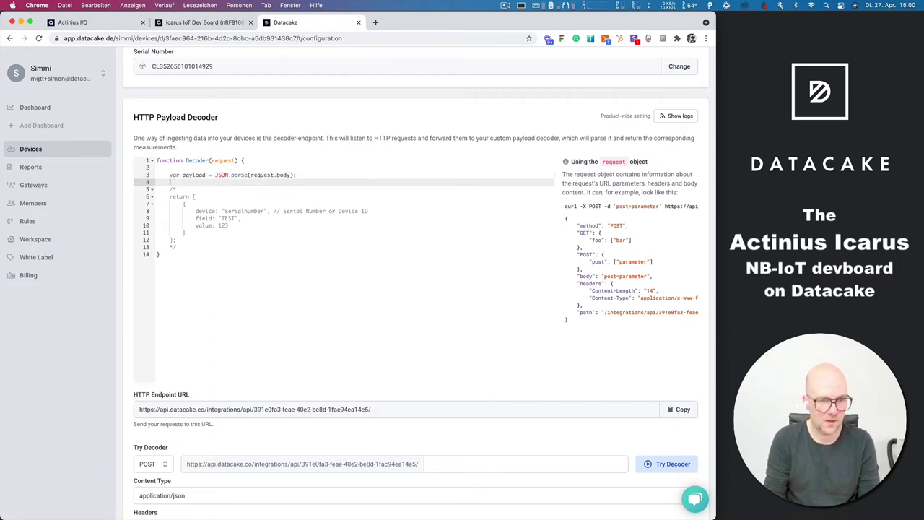
# Examine the latitude, longitude and altitude entries in the decoder's test body.
pyautogui.scroll(-5, 367, 270)
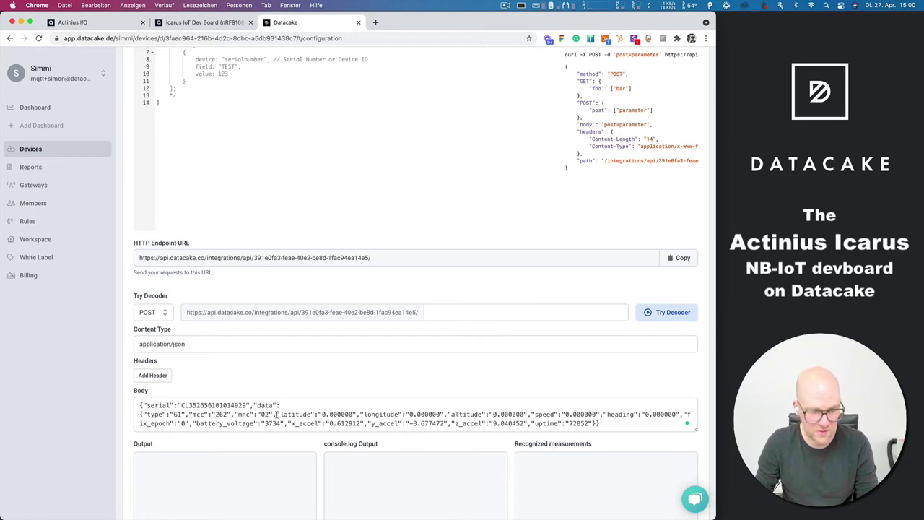
pyautogui.moveTo(275, 414); pyautogui.dragTo(532, 414)
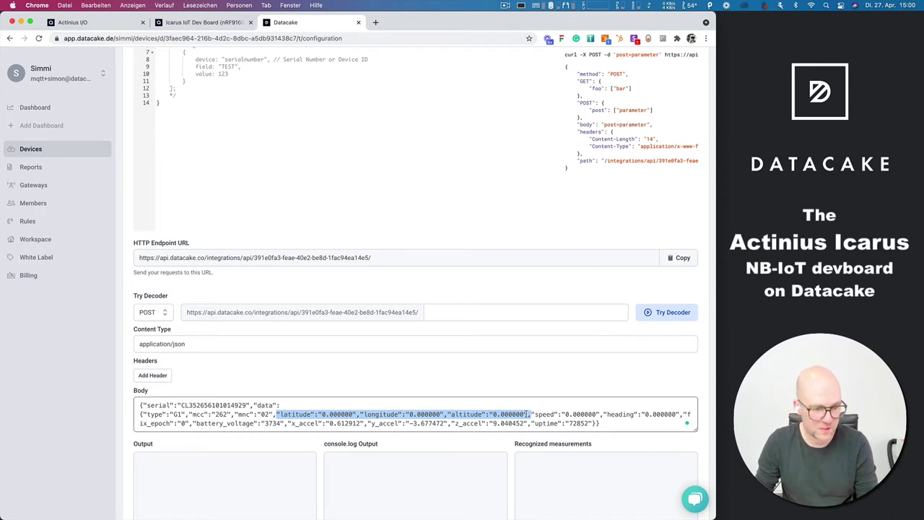
pyautogui.scroll(3, 242, 141)
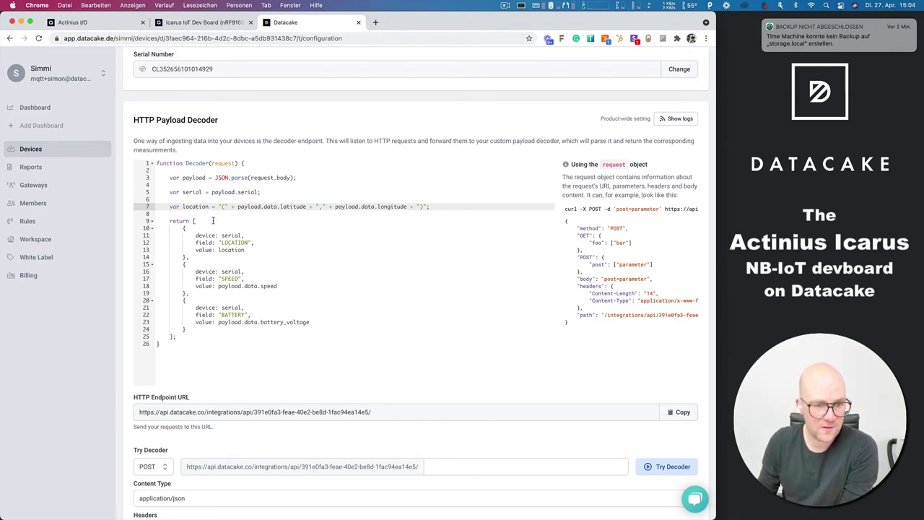
# Review the decoder's location and serial variables and its returned LOCATION, SPEED and BATTERY fields.
pyautogui.moveTo(169, 206); pyautogui.dragTo(430, 208)
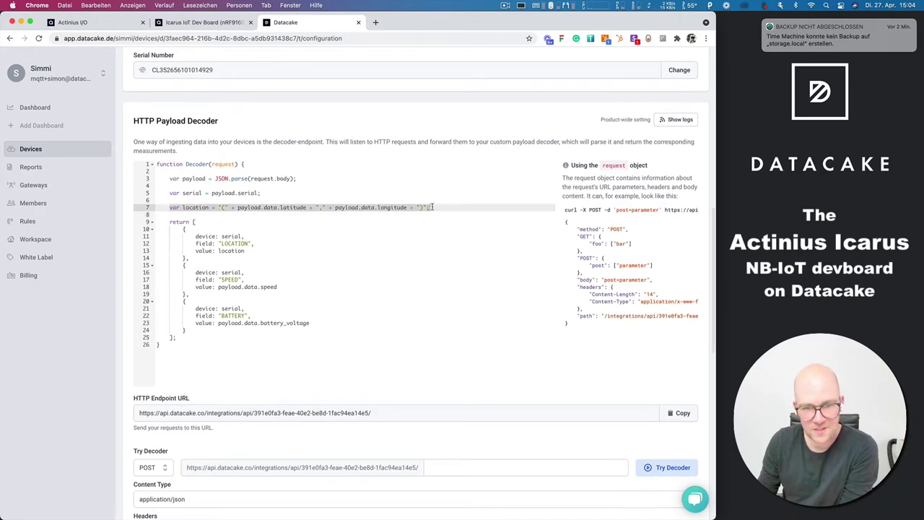
pyautogui.scroll(-1, 430, 208)
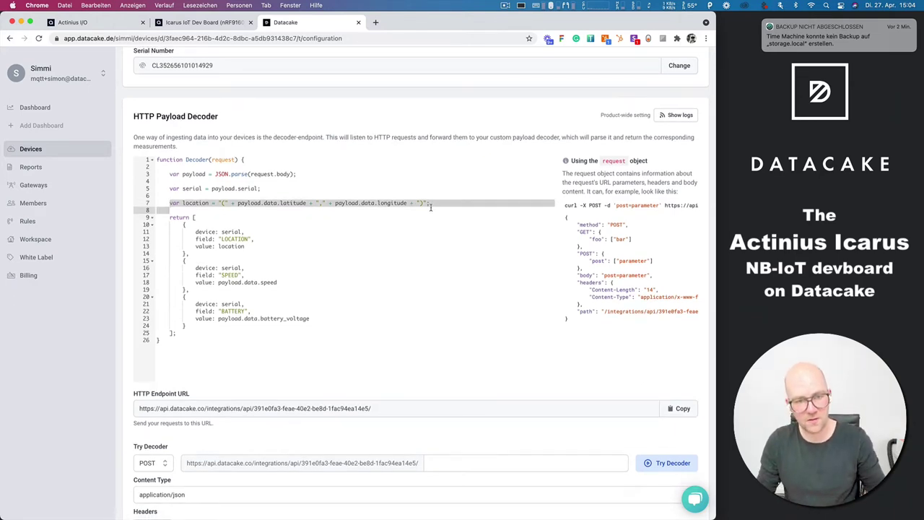
pyautogui.click(434, 205)
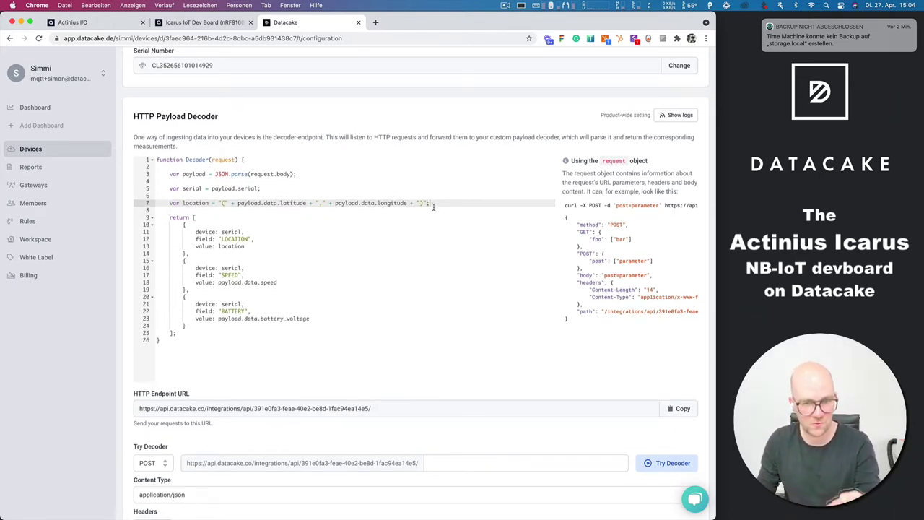
pyautogui.click(263, 189)
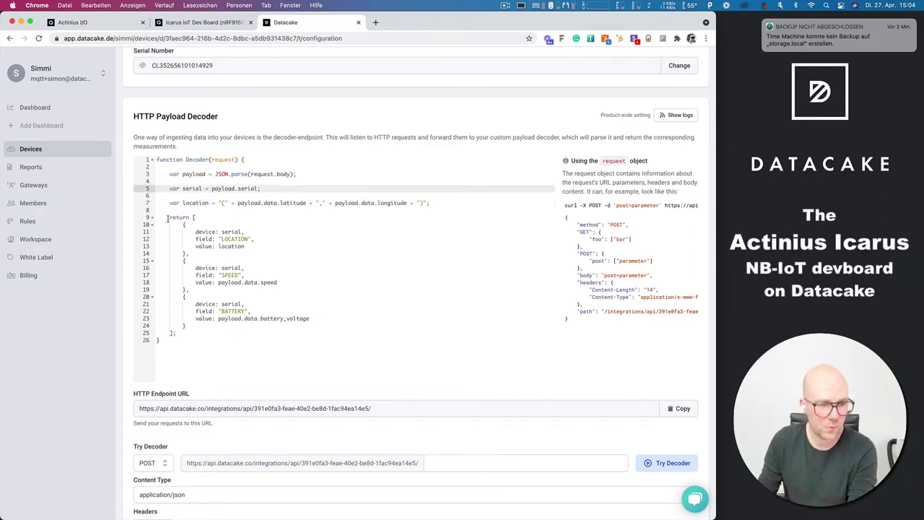
pyautogui.scroll(-1, 212, 274)
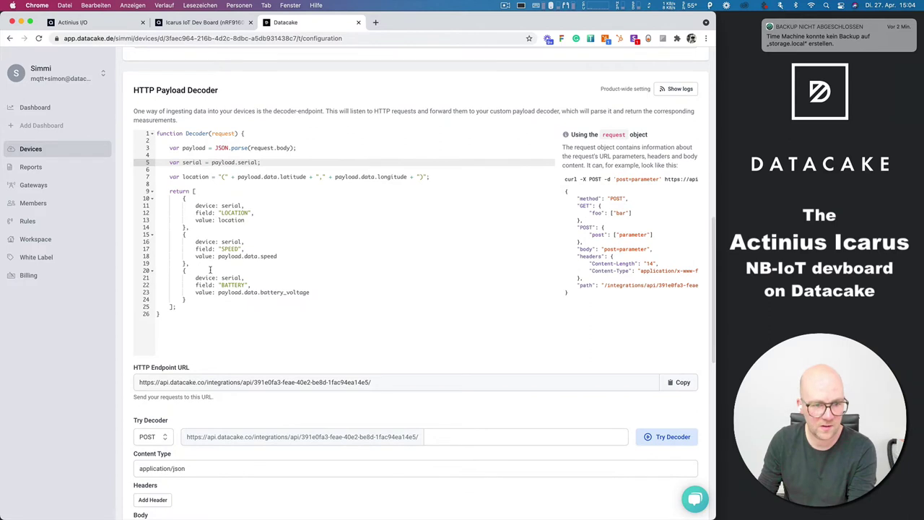
# Run the decoder on the test body and read through the LOCATION, SPEED and BATTERY entries in the output.
pyautogui.scroll(-5, 306, 259)
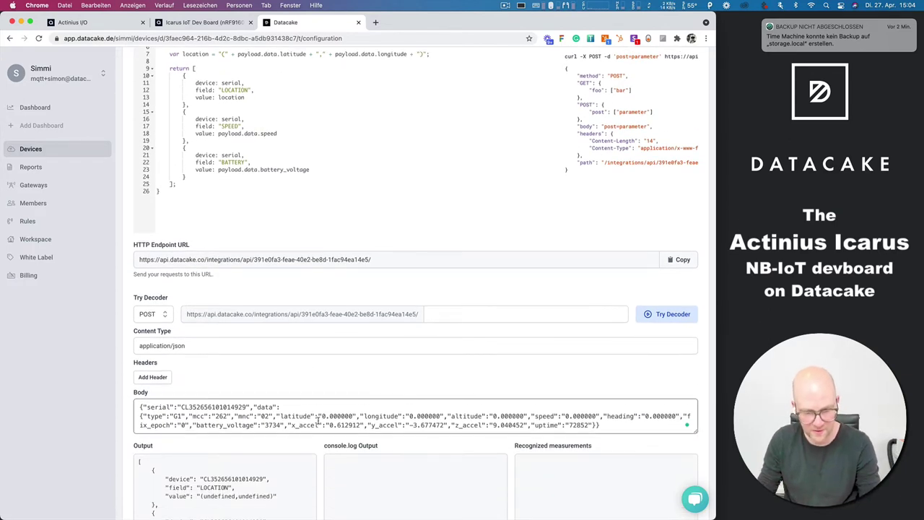
pyautogui.scroll(-1, 317, 421)
pyautogui.scroll(-1, 637, 337)
pyautogui.scroll(-2, 637, 337)
pyautogui.click(664, 215)
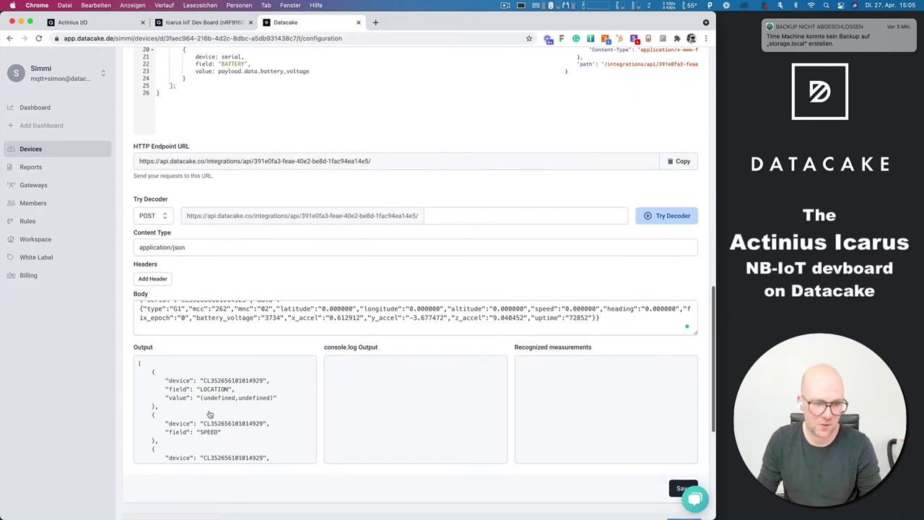
pyautogui.scroll(-3, 244, 398)
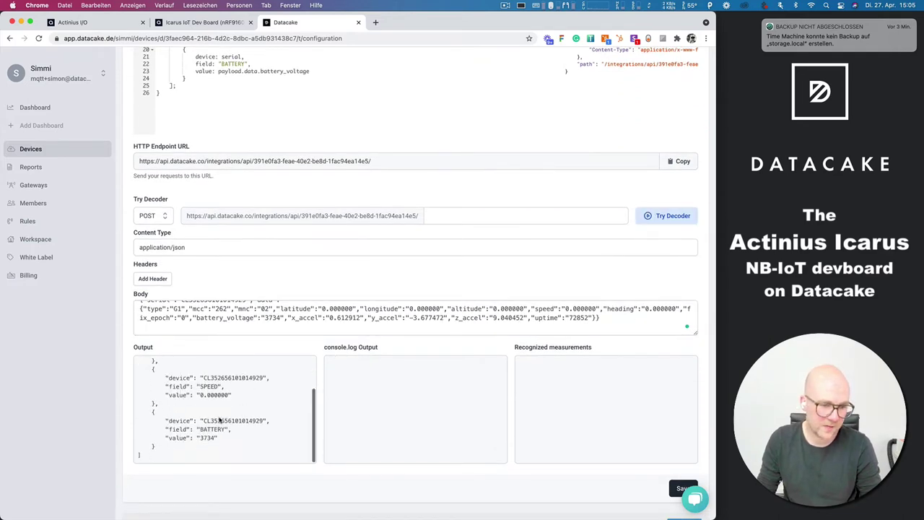
pyautogui.scroll(2, 220, 420)
pyautogui.scroll(-2, 220, 420)
# Add a device field named Battery with the type Float.
pyautogui.scroll(-8, 295, 441)
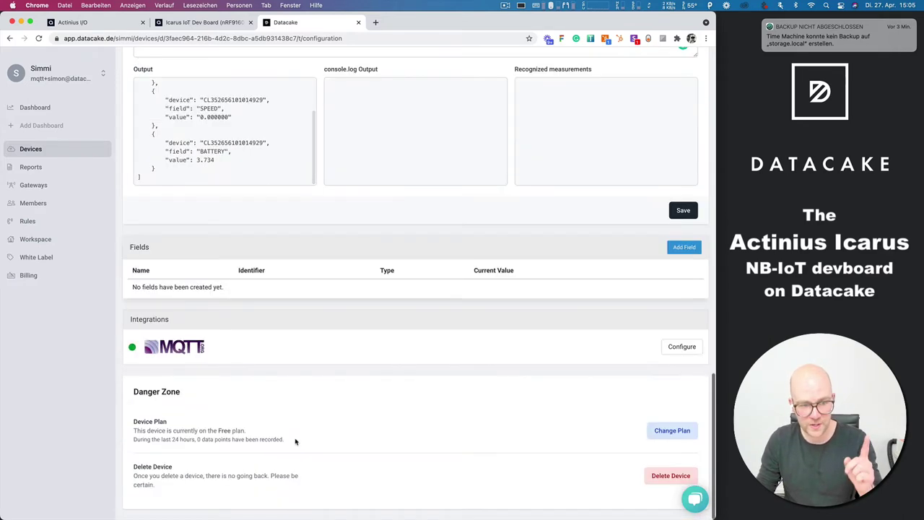
pyautogui.click(683, 247)
pyautogui.click(246, 225)
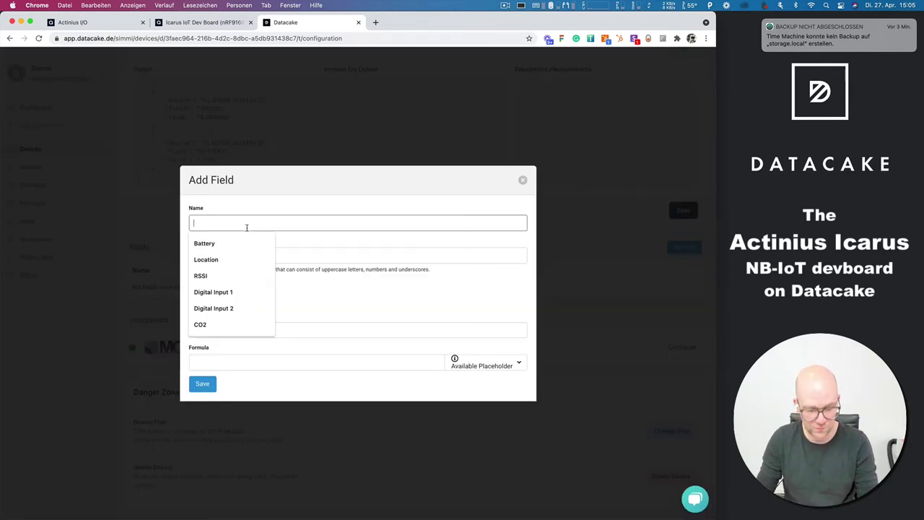
pyautogui.write('Battery')
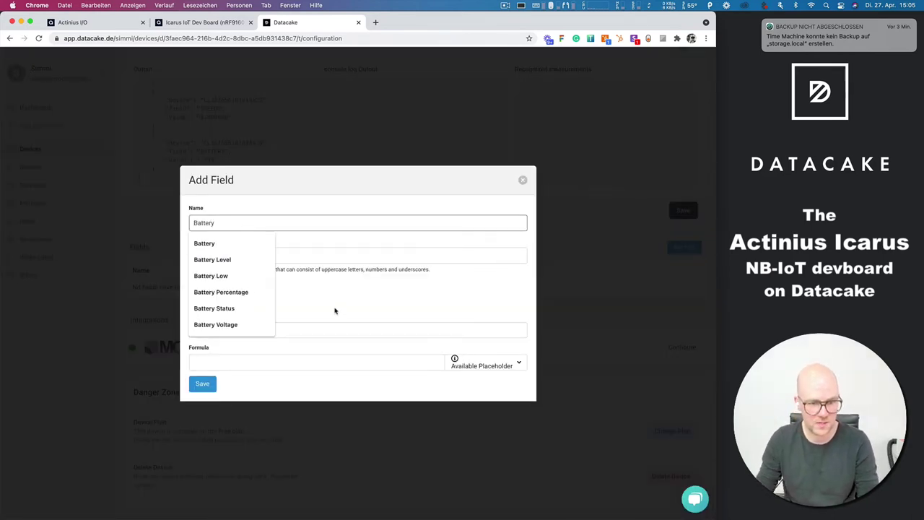
pyautogui.press('Return')
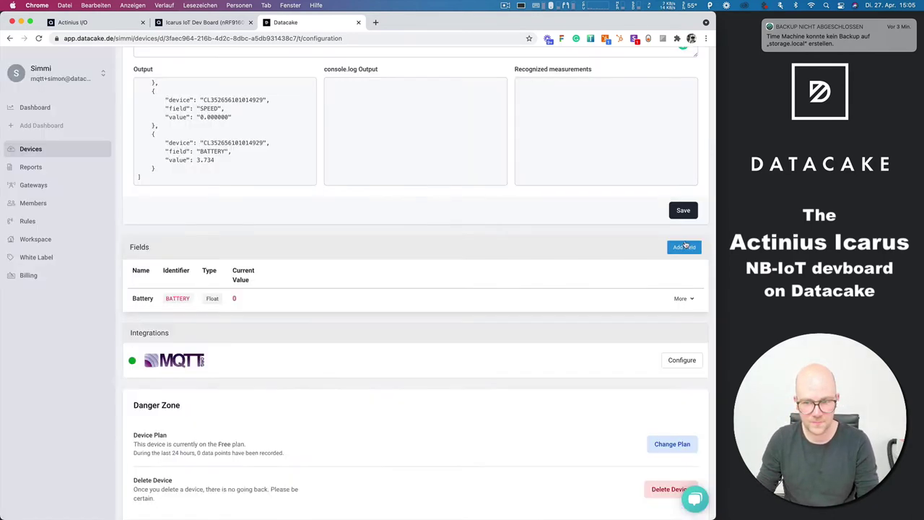
# Add a second device field named Speed, also of type Float.
pyautogui.click(683, 247)
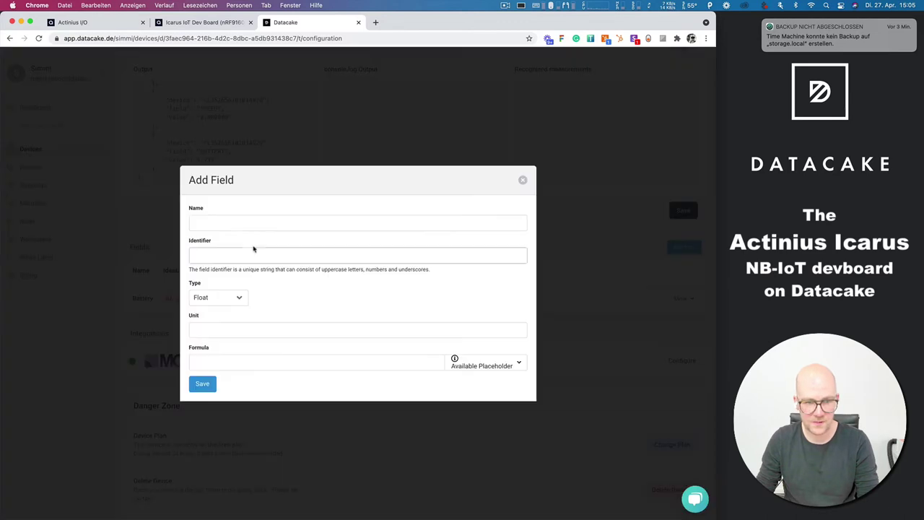
pyautogui.click(252, 223)
pyautogui.write('Speed')
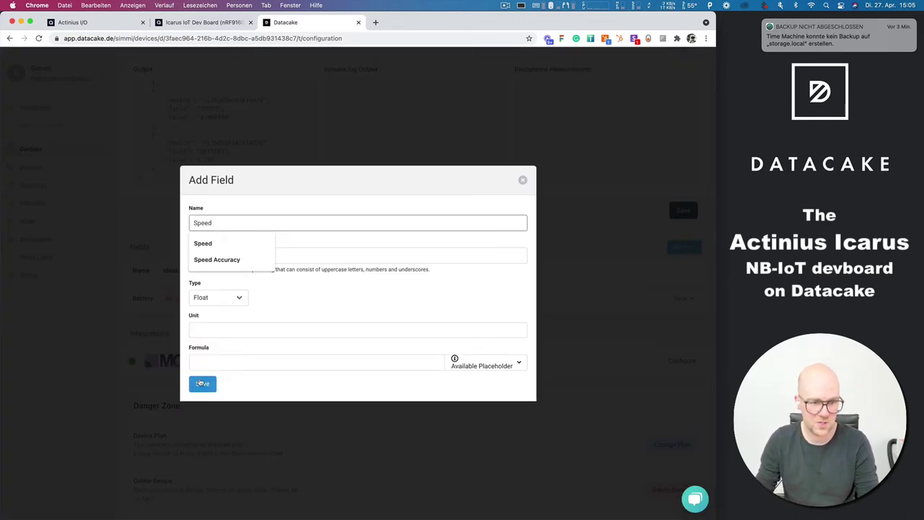
pyautogui.press('Return')
# Add a device field named Location with the type Geo Location.
pyautogui.click(694, 248)
pyautogui.click(257, 220)
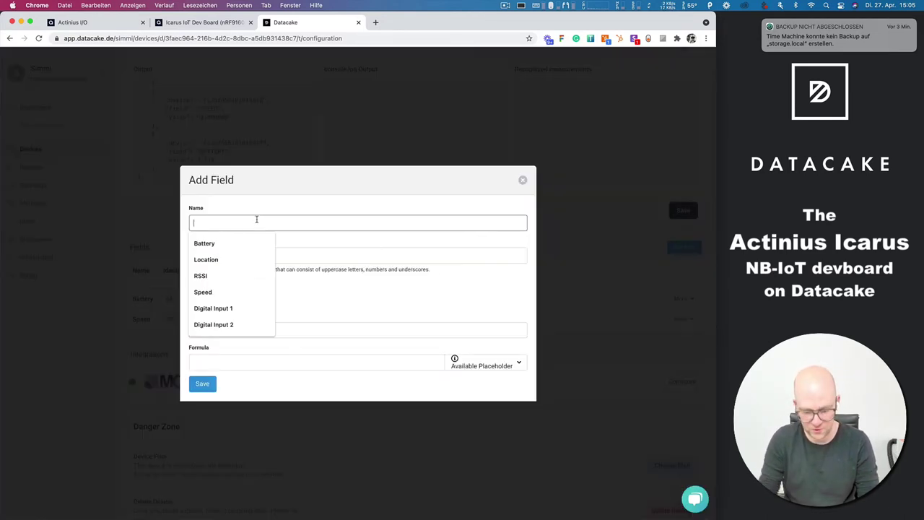
pyautogui.write('Location Accuracy')
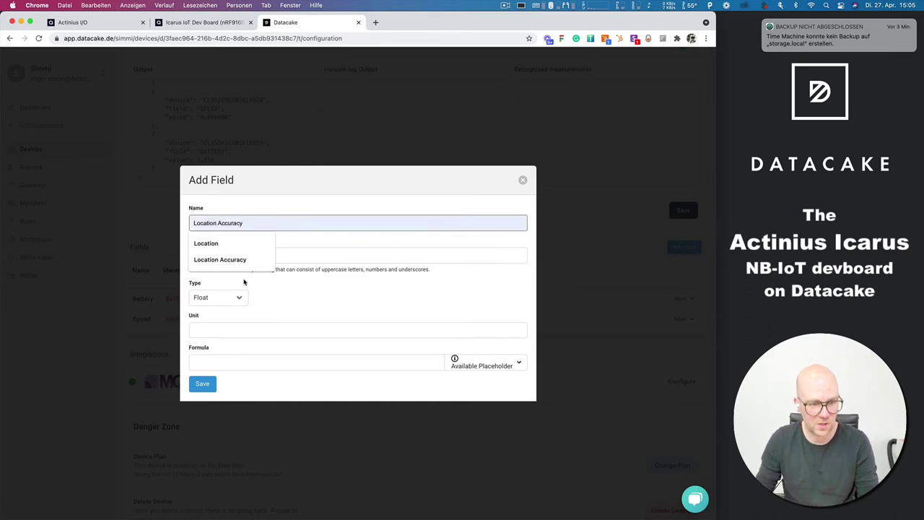
pyautogui.click(238, 297)
pyautogui.click(212, 384)
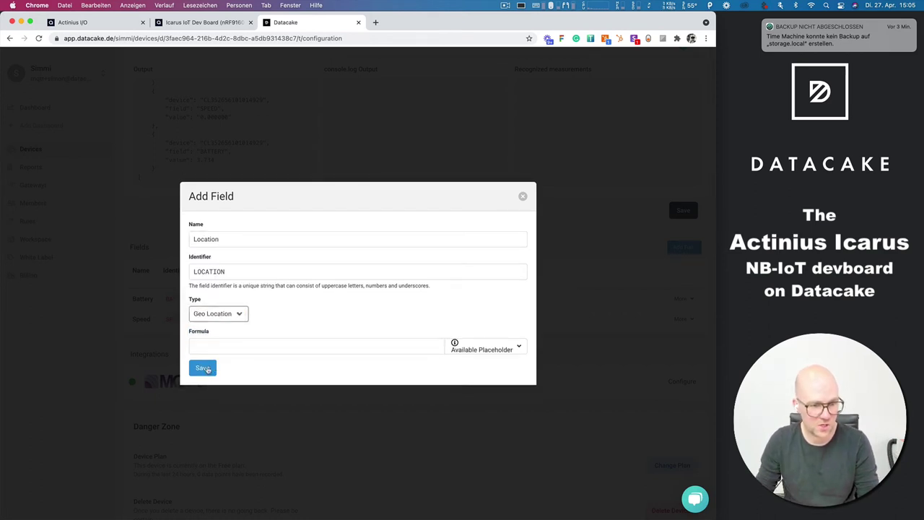
pyautogui.click(213, 385)
# Run the decoder again and check the recognized measurements against the device serial in the test body.
pyautogui.scroll(5, 688, 189)
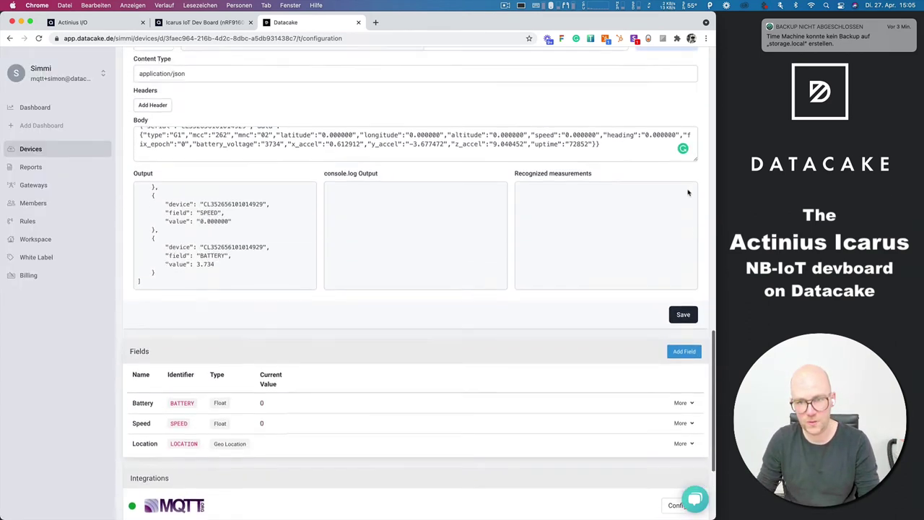
pyautogui.click(685, 75)
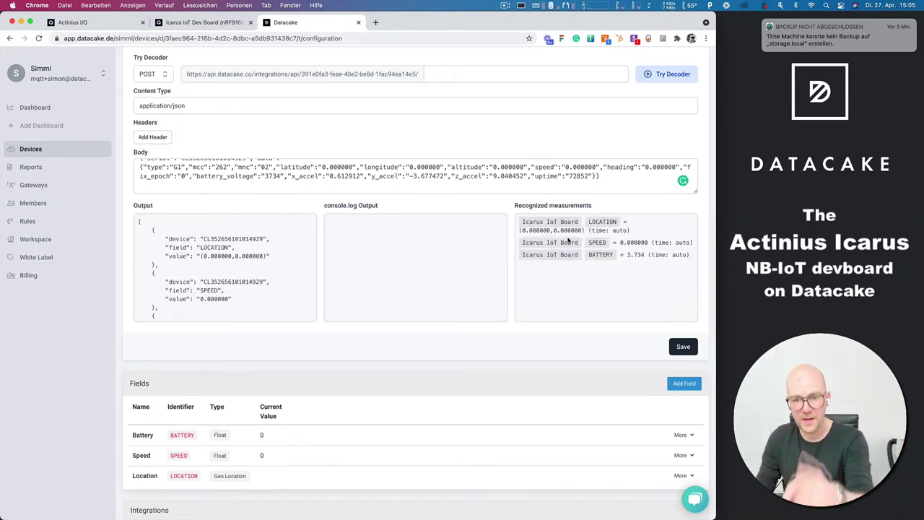
pyautogui.tripleClick(550, 203)
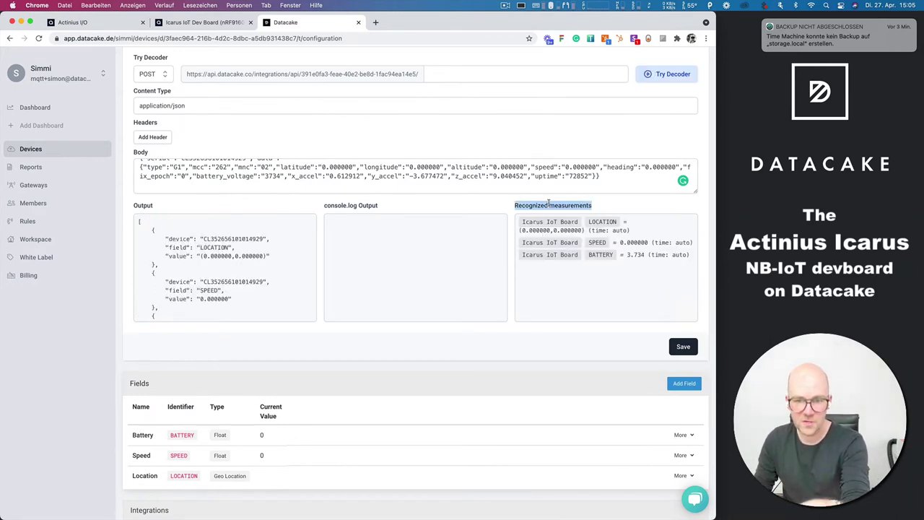
pyautogui.scroll(3, 553, 245)
pyautogui.tripleClick(556, 288)
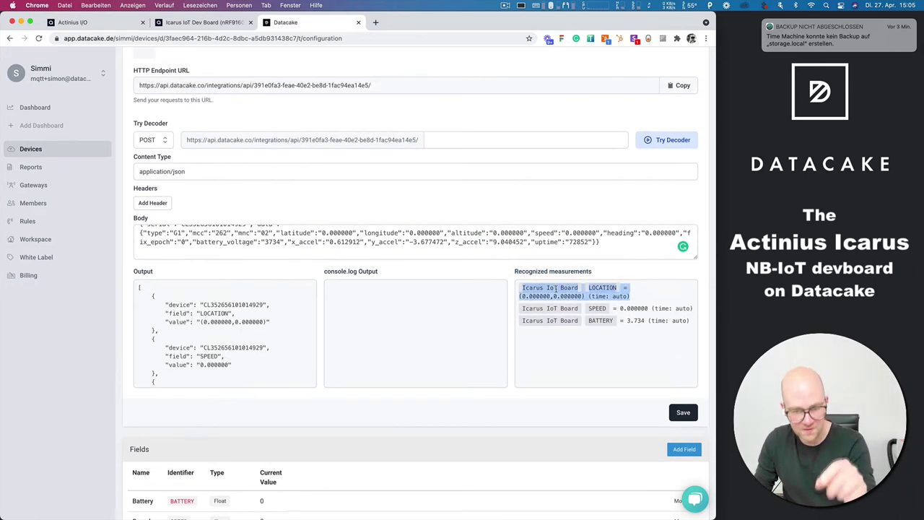
pyautogui.scroll(1, 213, 242)
pyautogui.doubleClick(202, 232)
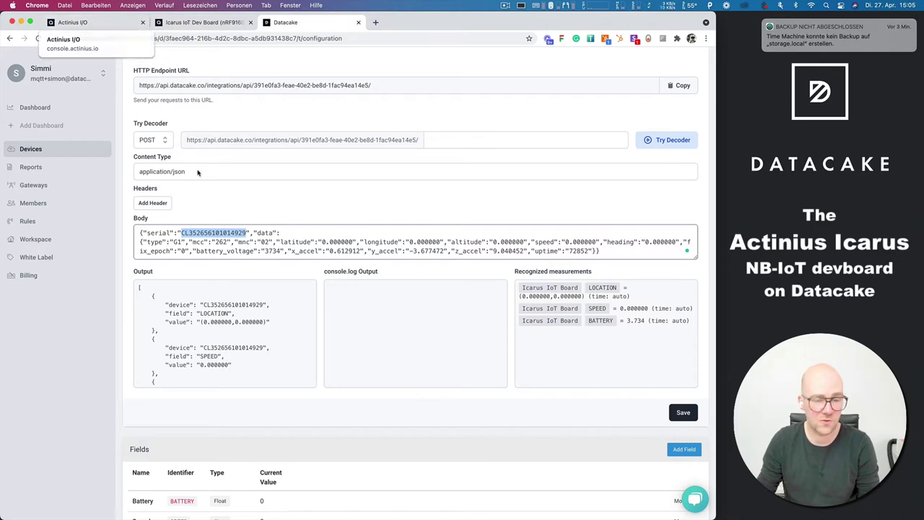
# Save the HTTP payload decoder.
pyautogui.scroll(5, 330, 299)
pyautogui.scroll(3, 328, 296)
pyautogui.scroll(-12, 328, 296)
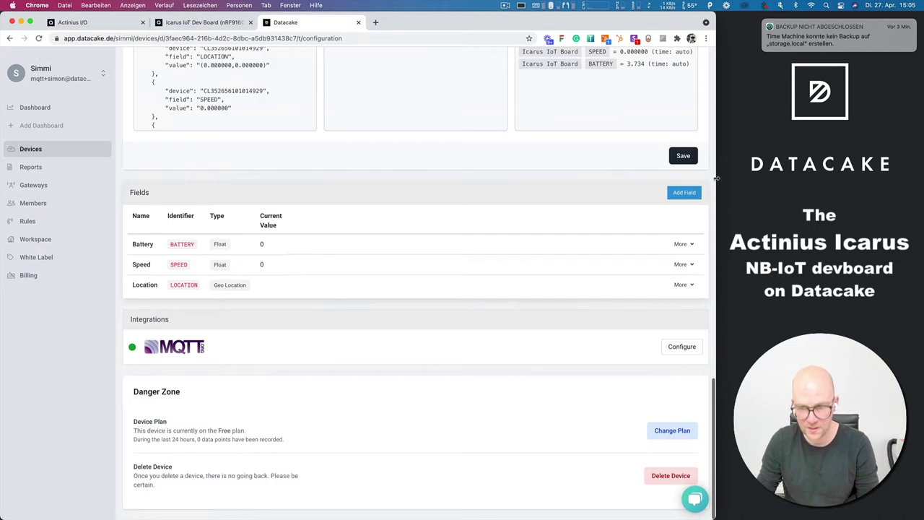
pyautogui.click(678, 156)
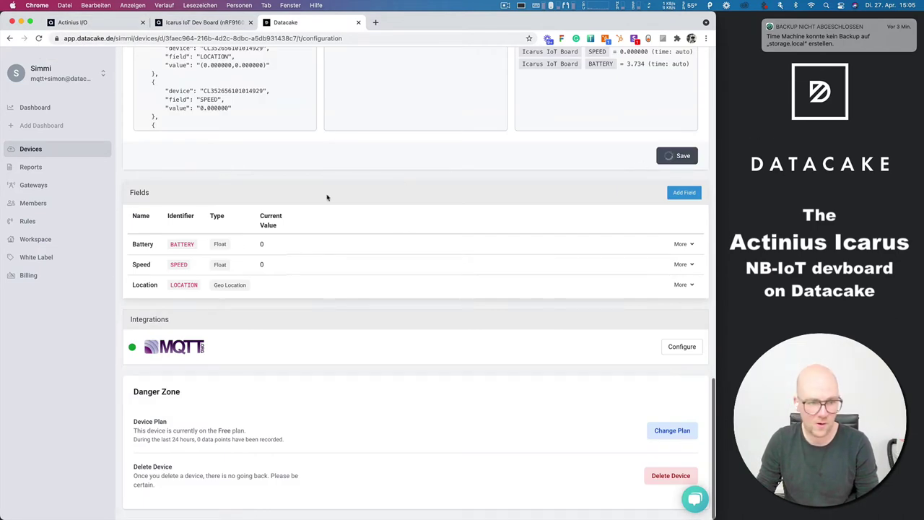
# Open the Icarus IoT Board's dashboard, enable its edit mode and add a Map widget.
pyautogui.scroll(10, 326, 198)
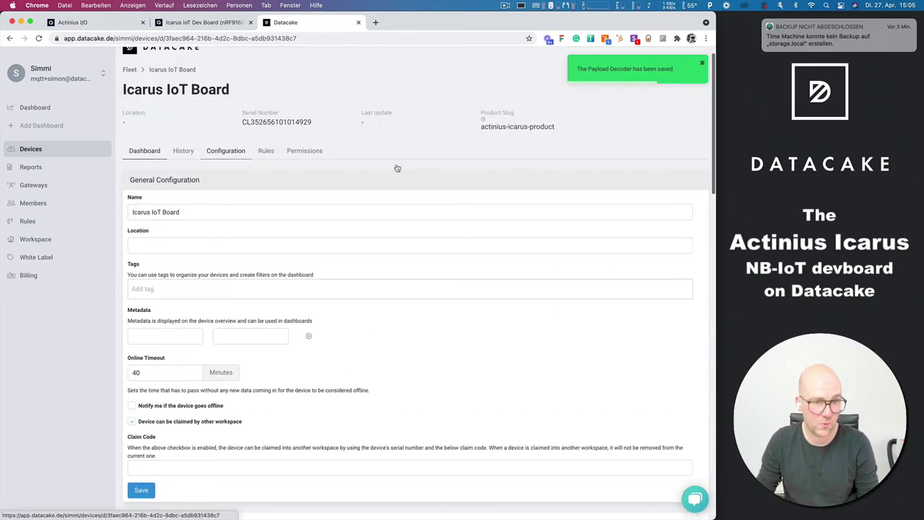
pyautogui.click(148, 150)
pyautogui.click(695, 168)
pyautogui.click(676, 169)
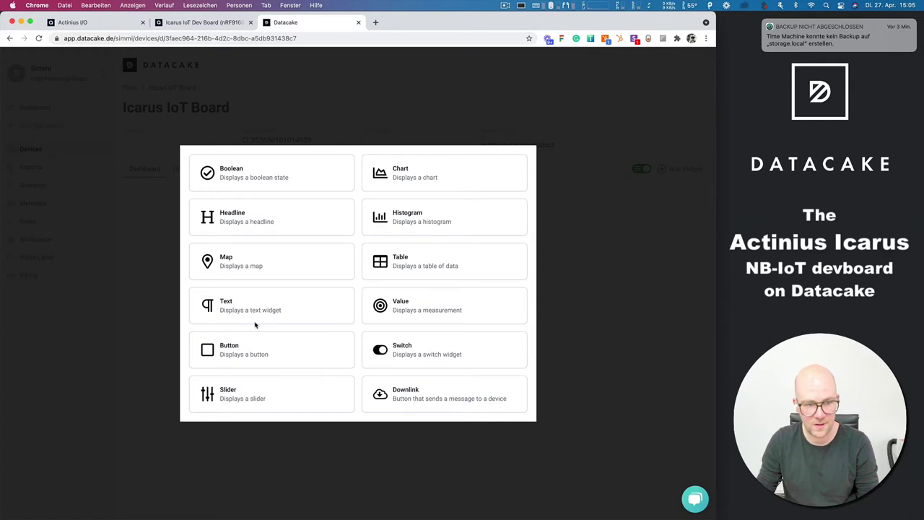
pyautogui.click(244, 266)
# Assign the Location field to the new map widget.
pyautogui.click(100, 304)
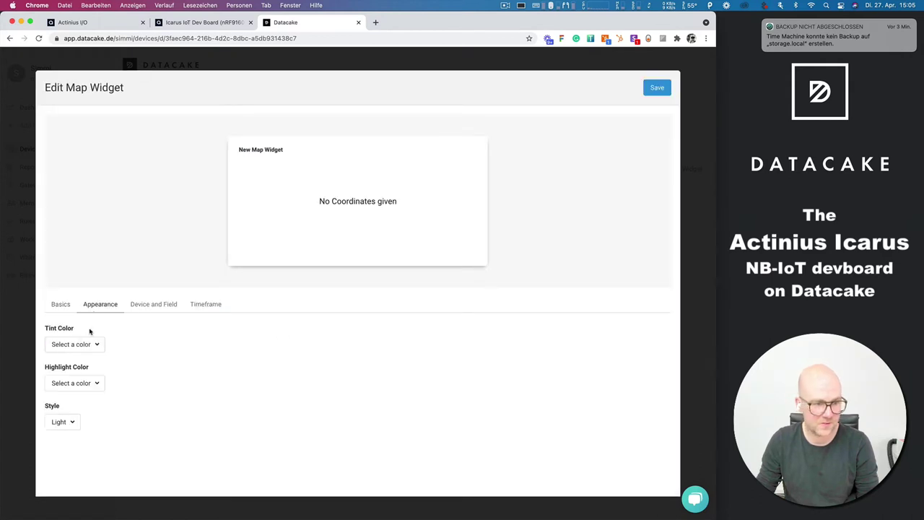
pyautogui.click(173, 305)
pyautogui.click(64, 333)
pyautogui.click(73, 344)
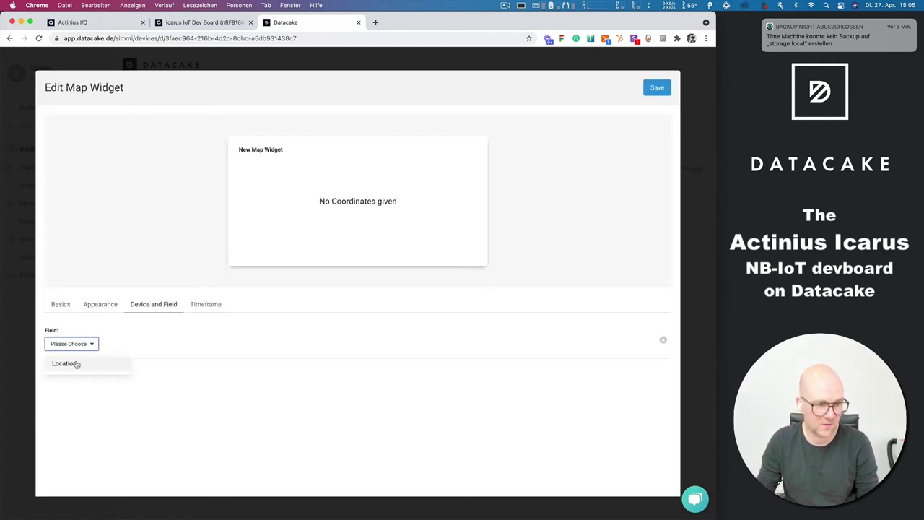
pyautogui.click(62, 365)
# Set the map style to Outdoor, save the widget and enlarge it to about two thirds of the dashboard width.
pyautogui.click(101, 304)
pyautogui.click(63, 421)
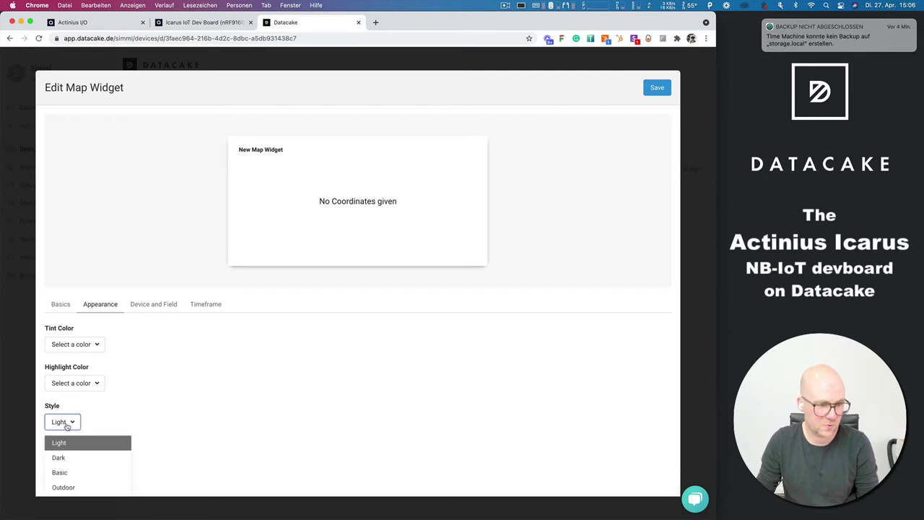
pyautogui.click(63, 470)
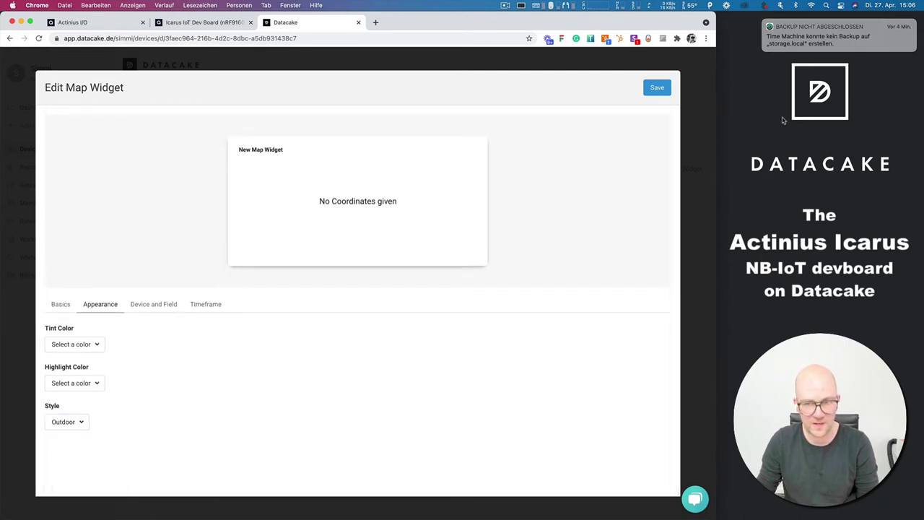
pyautogui.click(657, 88)
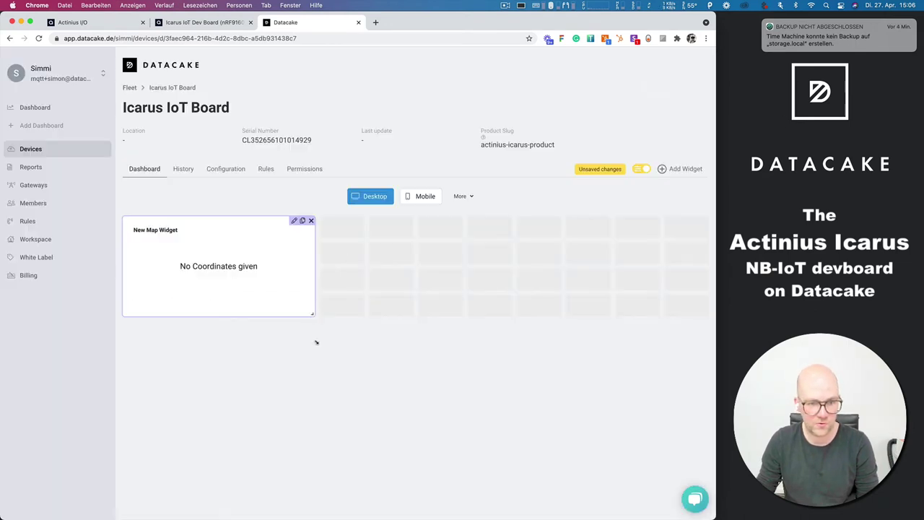
pyautogui.moveTo(311, 313); pyautogui.dragTo(512, 496)
# Add a Value widget that displays the Battery field and save it.
pyautogui.click(679, 168)
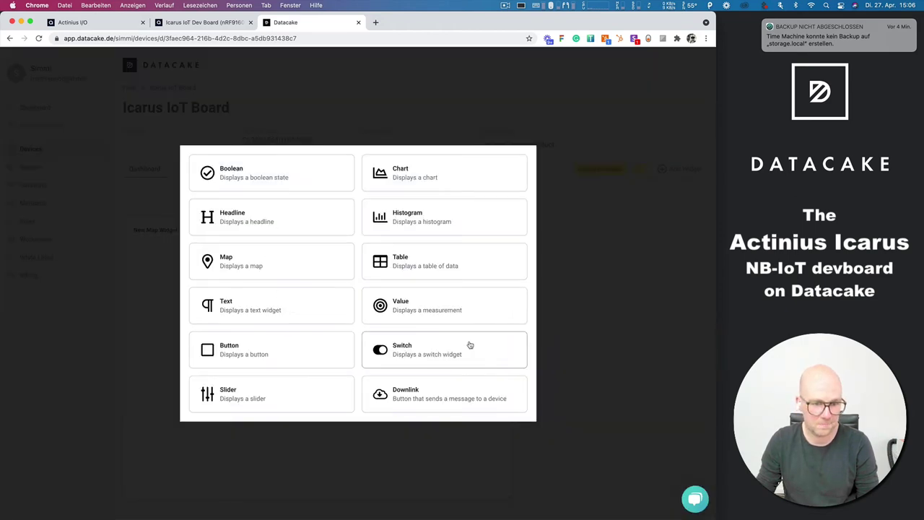
pyautogui.click(447, 306)
pyautogui.click(106, 304)
pyautogui.click(104, 344)
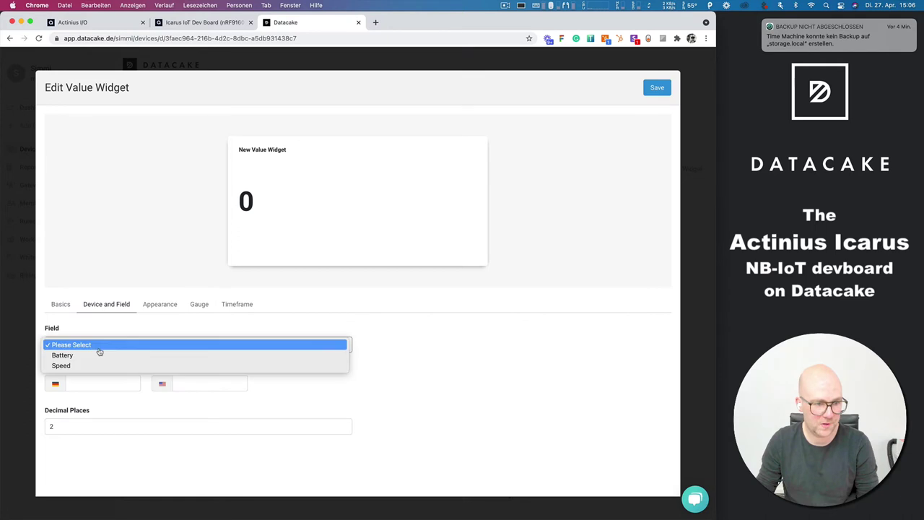
pyautogui.click(164, 355)
pyautogui.click(657, 87)
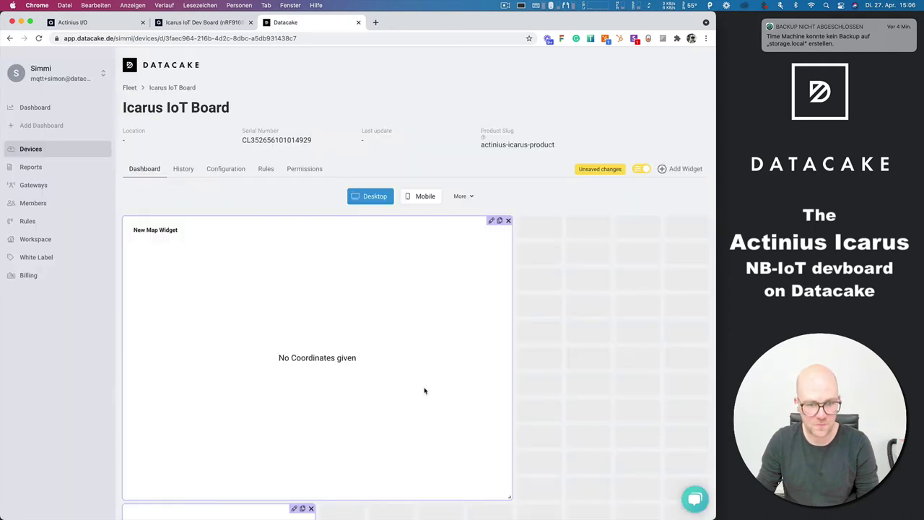
# Place the Battery widget beside the map's upper right corner at about two grid rows high, and duplicate it.
pyautogui.scroll(-1, 329, 471)
pyautogui.moveTo(326, 469); pyautogui.dragTo(635, 238)
pyautogui.click(695, 221)
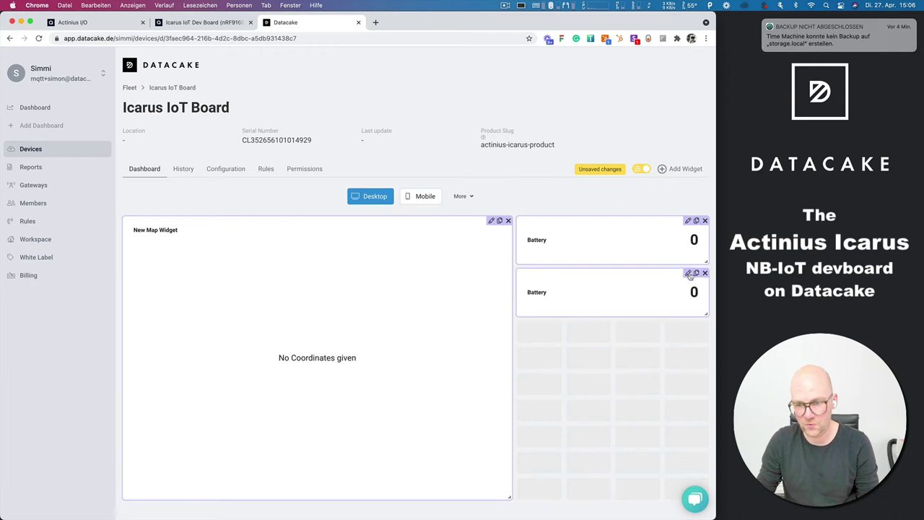
# Change the duplicated value widget's field to Speed, save it and leave the dashboard's edit mode.
pyautogui.click(688, 272)
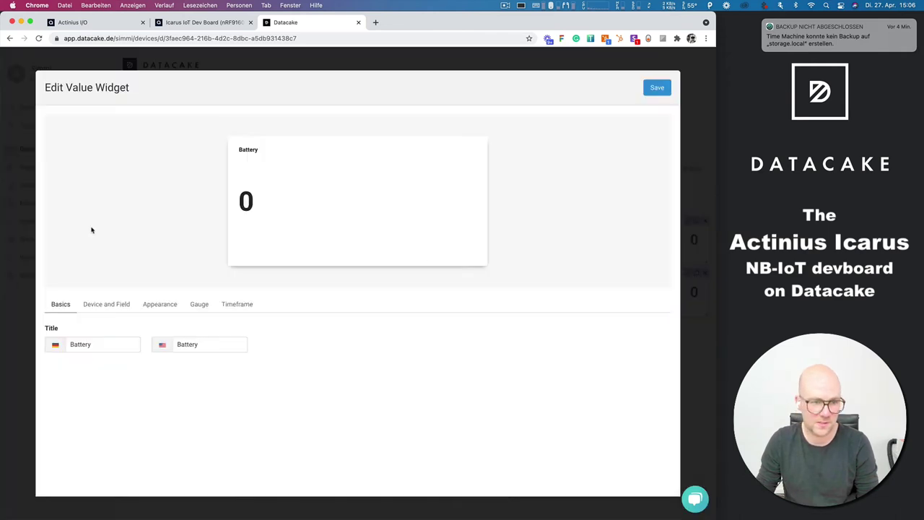
pyautogui.click(153, 303)
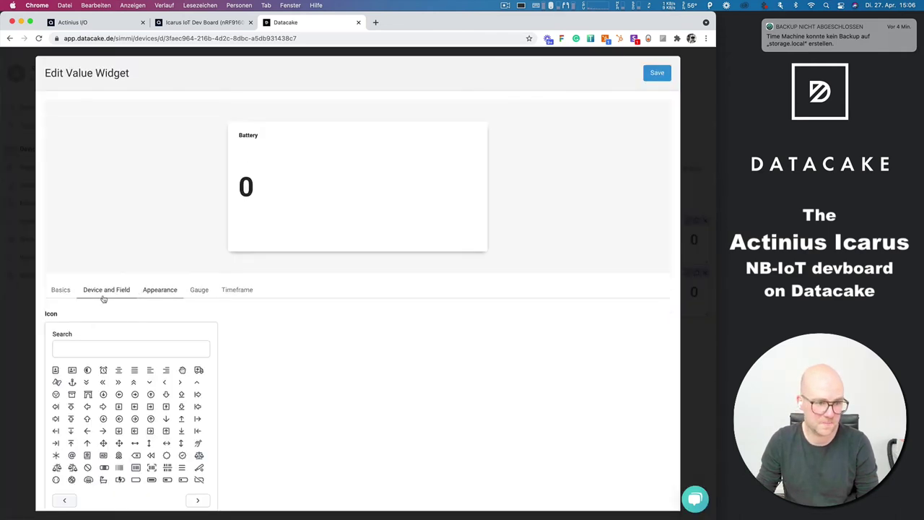
pyautogui.click(105, 292)
pyautogui.click(117, 344)
pyautogui.click(118, 355)
pyautogui.click(701, 103)
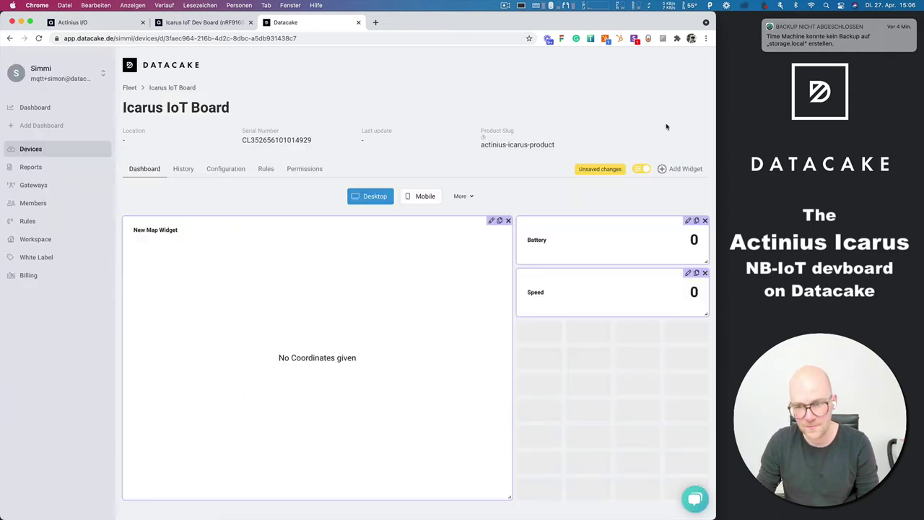
pyautogui.click(639, 170)
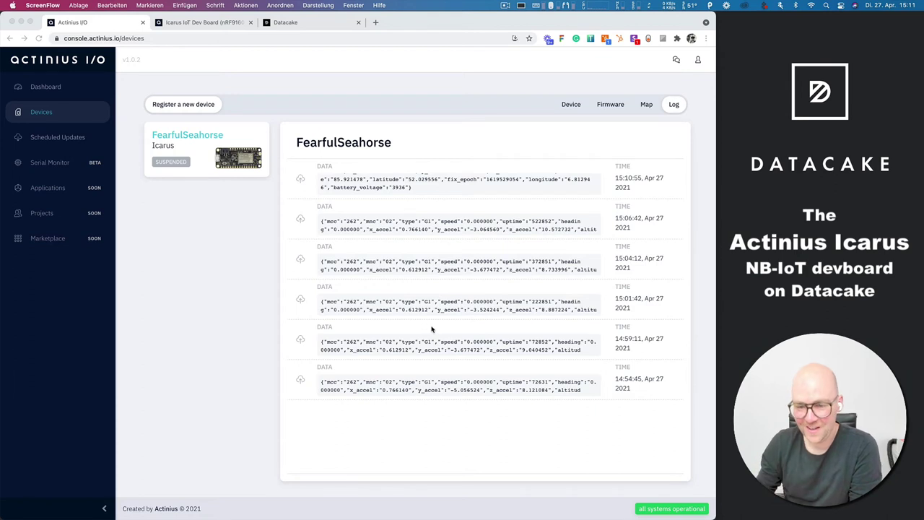
# Examine the latitude, longitude and battery voltage in the newest log entry of the Icarus board in the Actinius console.
pyautogui.scroll(5, 361, 184)
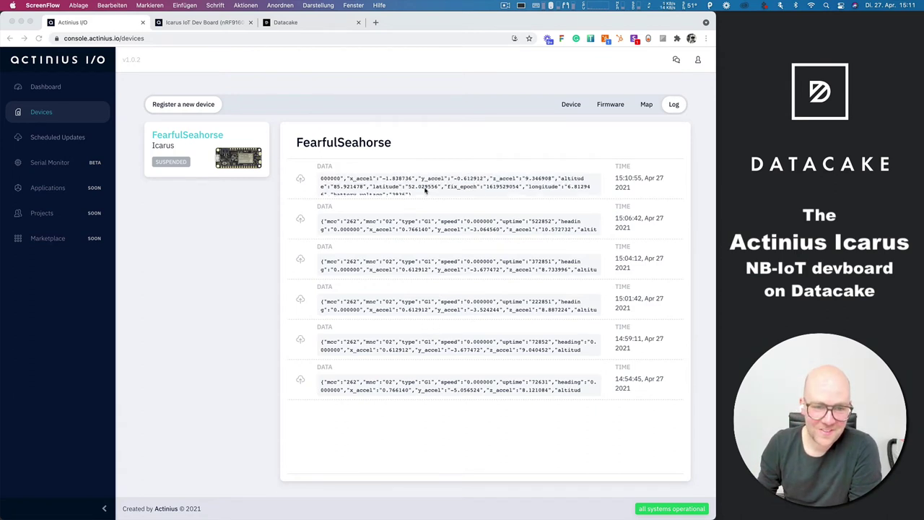
pyautogui.click(328, 184)
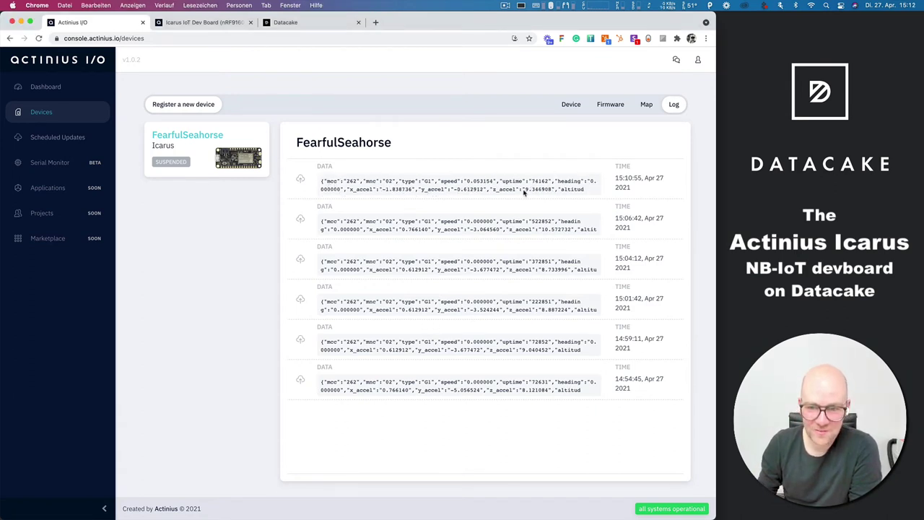
pyautogui.scroll(-3, 525, 189)
pyautogui.moveTo(444, 189); pyautogui.dragTo(396, 187)
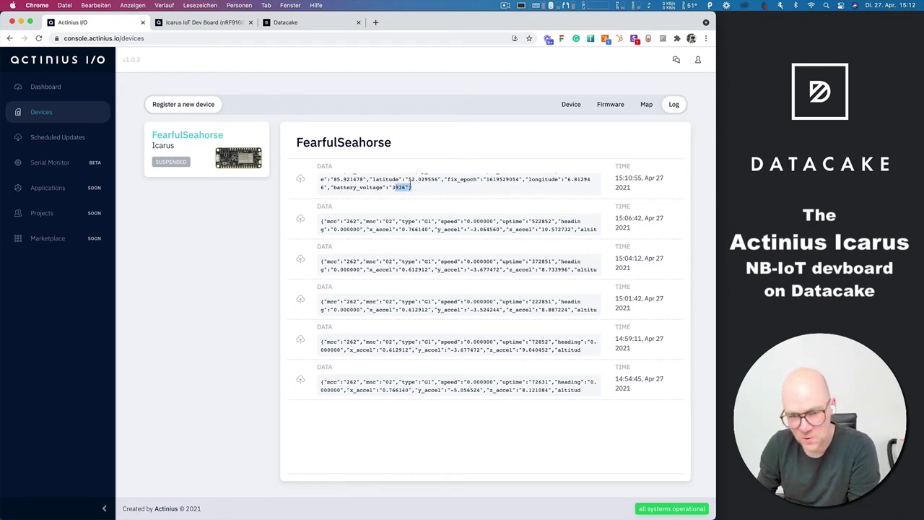
pyautogui.scroll(2, 410, 181)
pyautogui.scroll(-2, 449, 185)
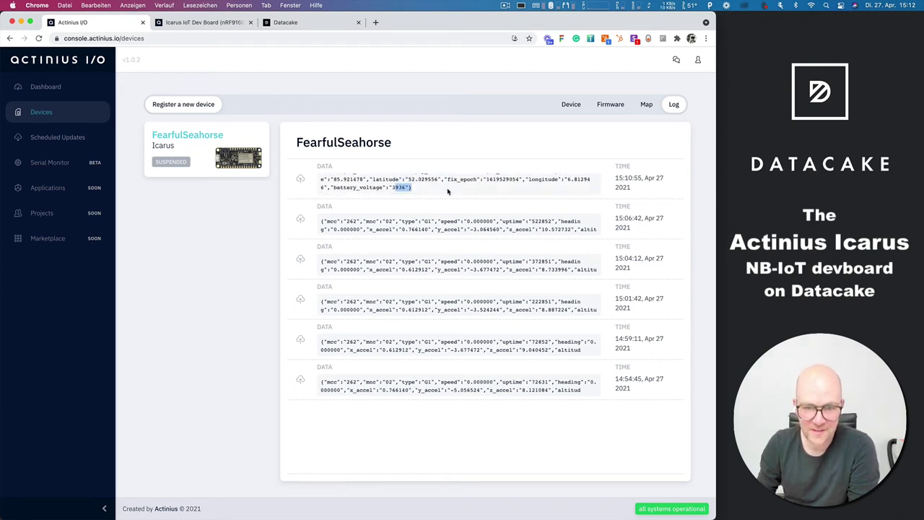
# Compare the newest Icarus log entry in the Actinius console with the Speed, Battery and map widgets on the Datacake dashboard.
pyautogui.scroll(2, 447, 189)
pyautogui.scroll(-2, 503, 191)
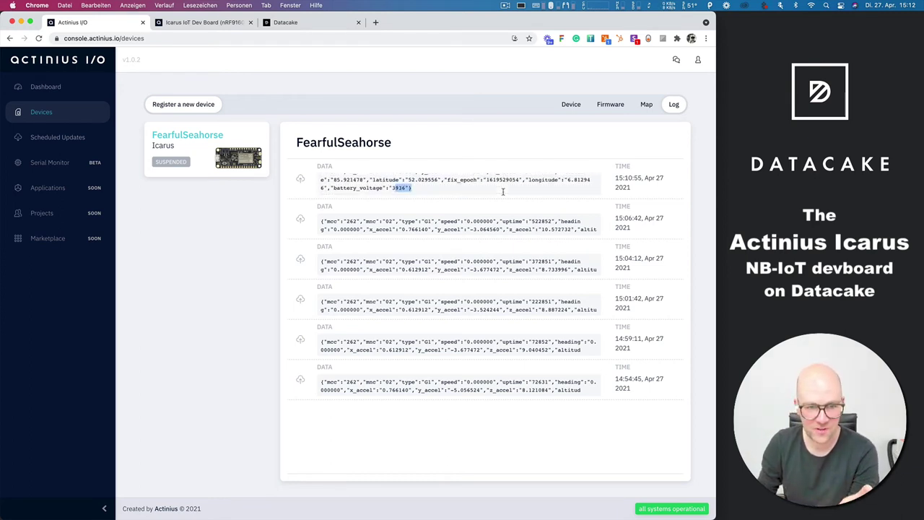
pyautogui.scroll(1, 503, 191)
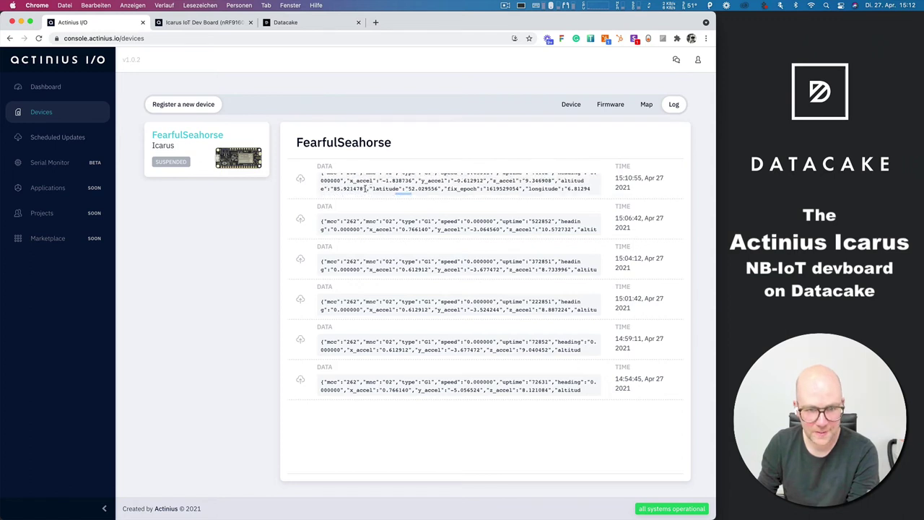
pyautogui.scroll(2, 381, 189)
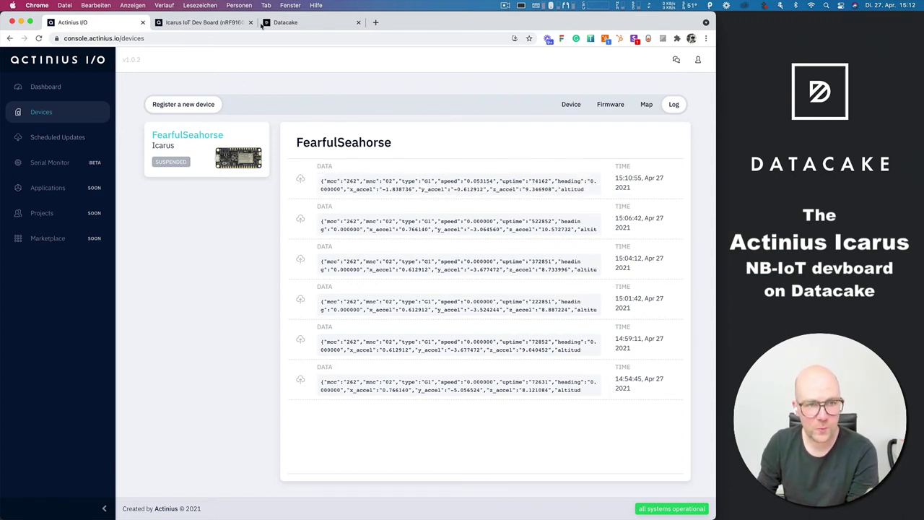
pyautogui.click(283, 23)
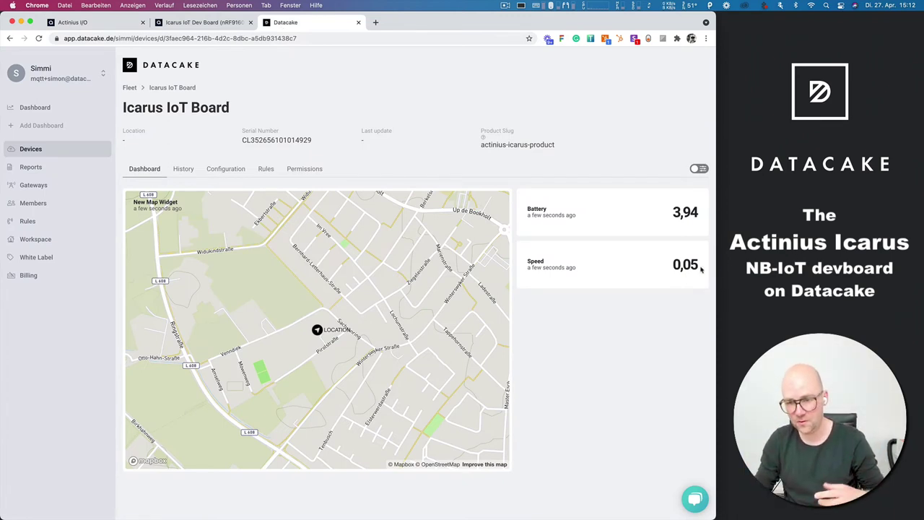
pyautogui.moveTo(701, 268); pyautogui.dragTo(669, 267)
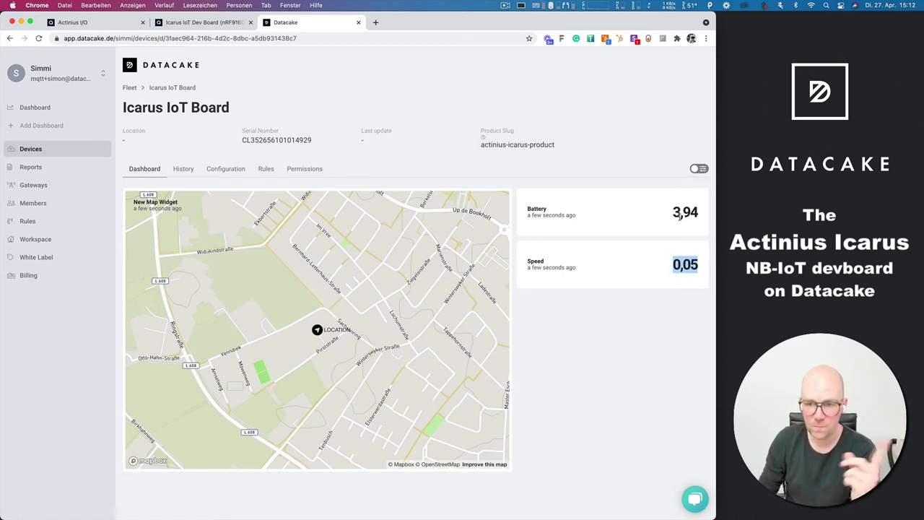
pyautogui.moveTo(698, 212); pyautogui.dragTo(673, 218)
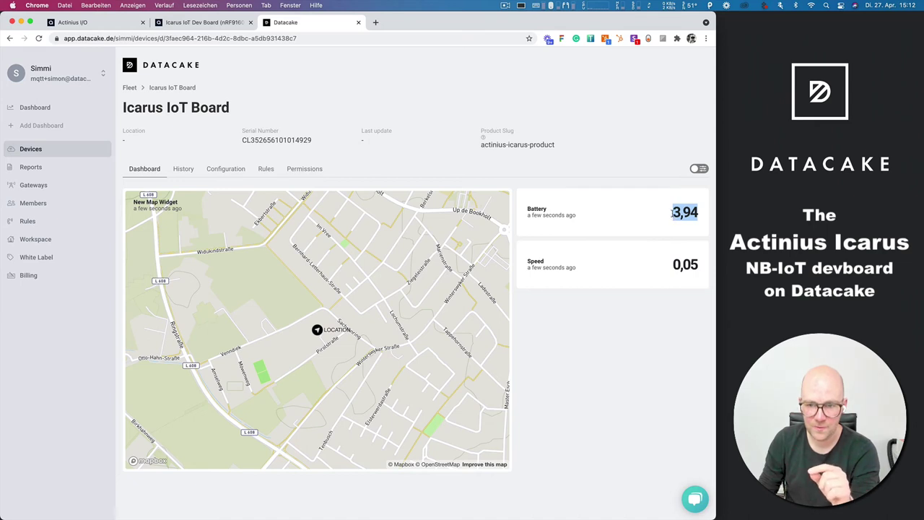
pyautogui.click(671, 213)
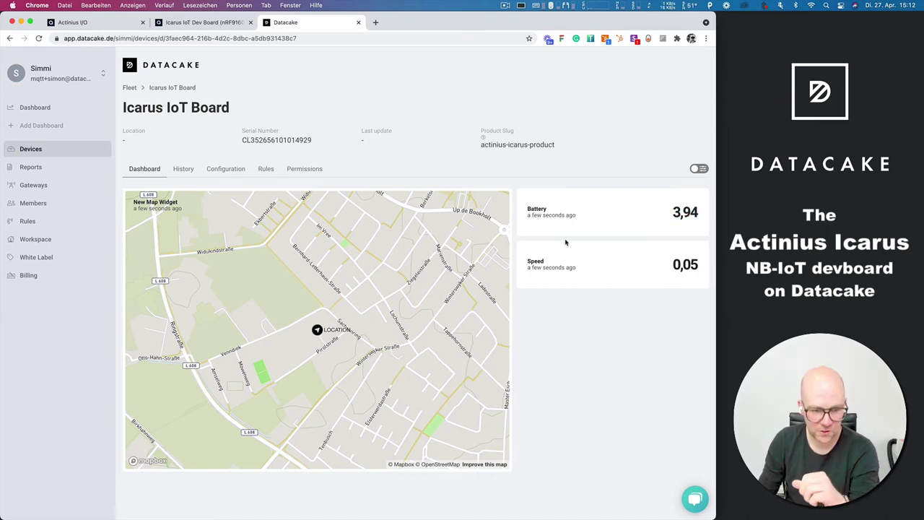
pyautogui.moveTo(308, 366); pyautogui.dragTo(336, 358)
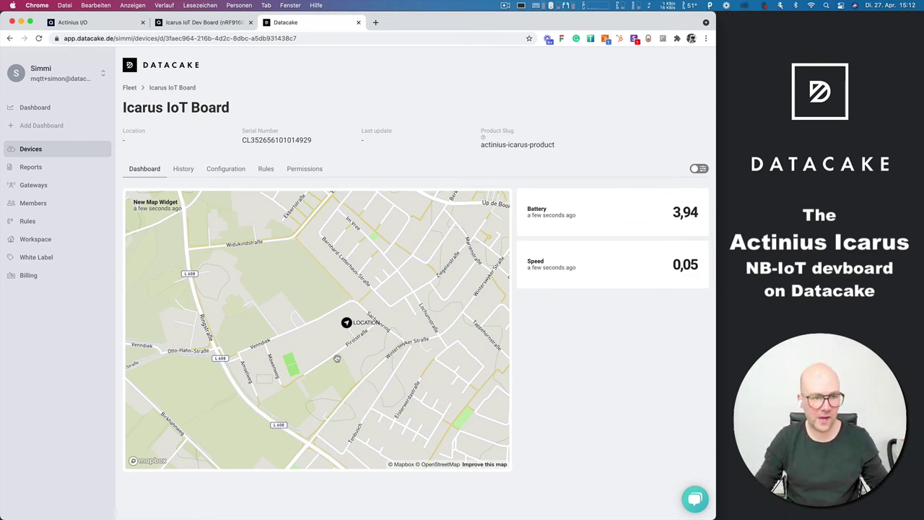
pyautogui.click(197, 23)
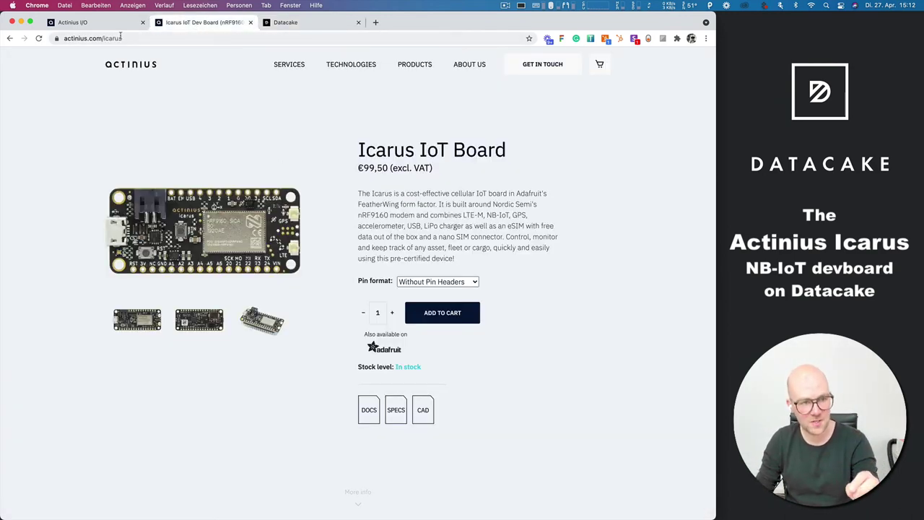
pyautogui.click(87, 22)
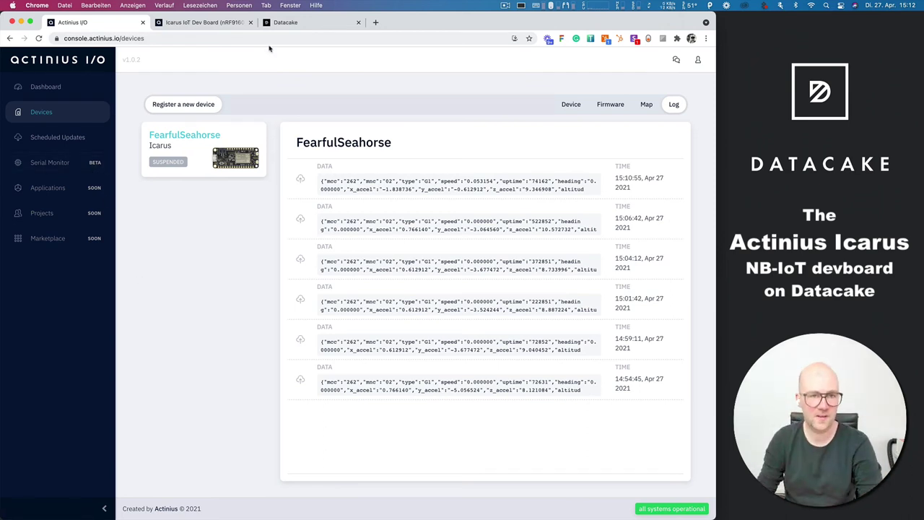
pyautogui.click(287, 22)
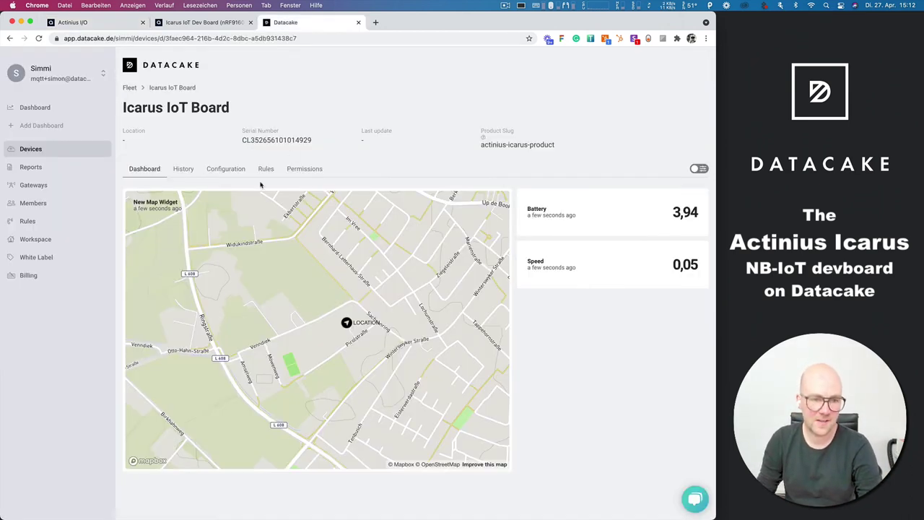
# Review the complete HTTP Payload Decoder code in the Icarus IoT Board's configuration.
pyautogui.click(225, 169)
pyautogui.scroll(-10, 120, 268)
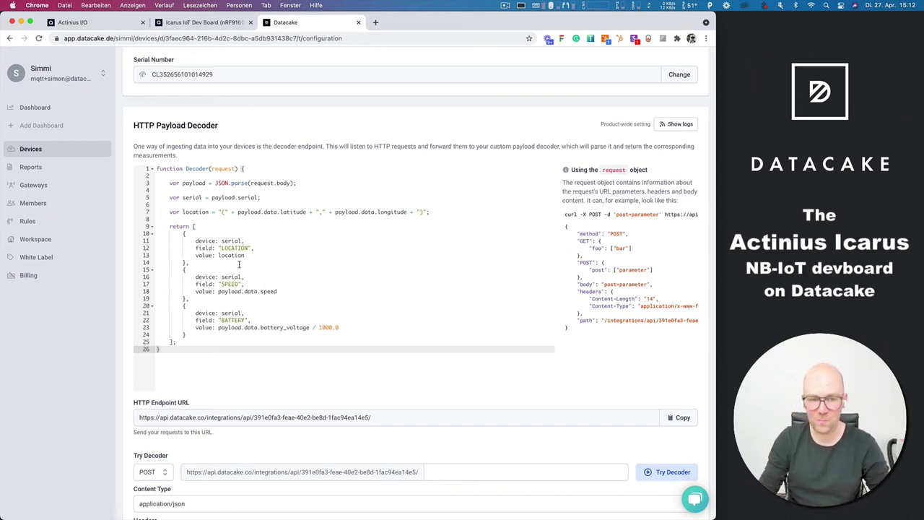
pyautogui.moveTo(204, 361); pyautogui.dragTo(150, 172)
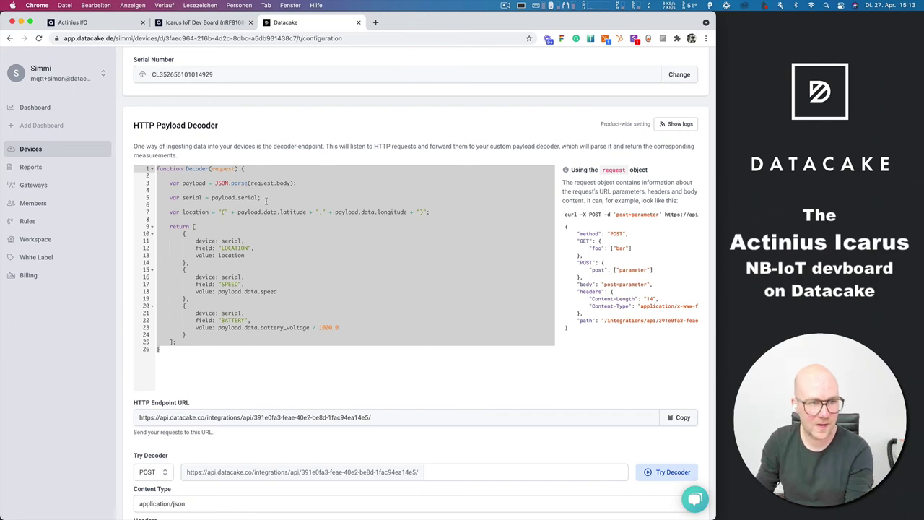
pyautogui.scroll(6, 222, 124)
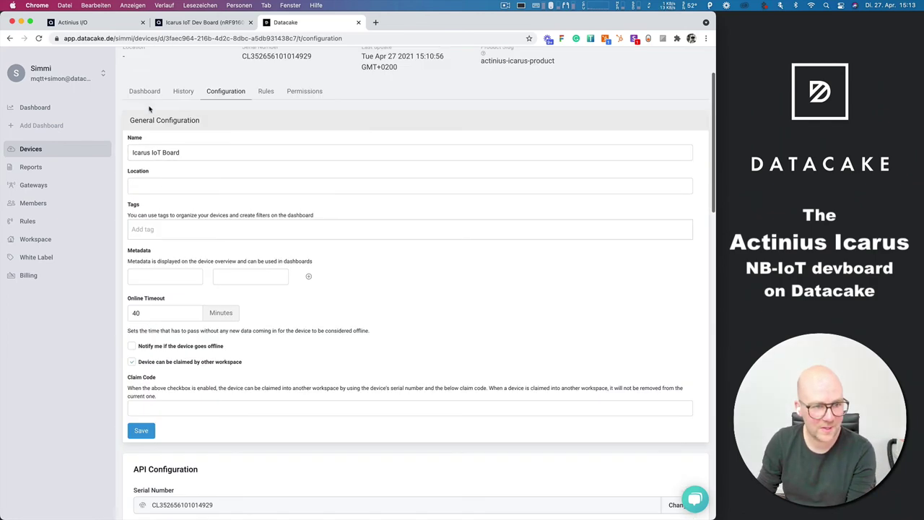
# Start adding an API device based on the existing Actinius Icarus Product, going as far as the serial number and name entry.
pyautogui.click(56, 157)
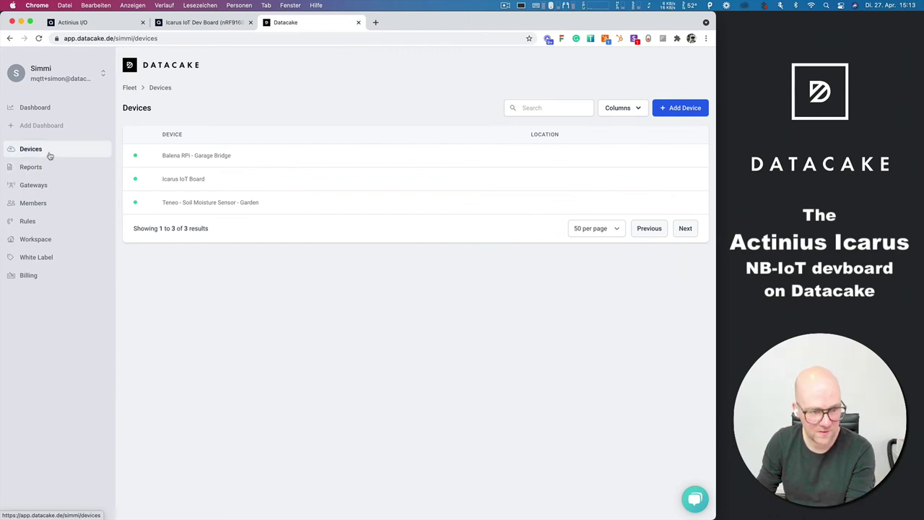
pyautogui.click(676, 109)
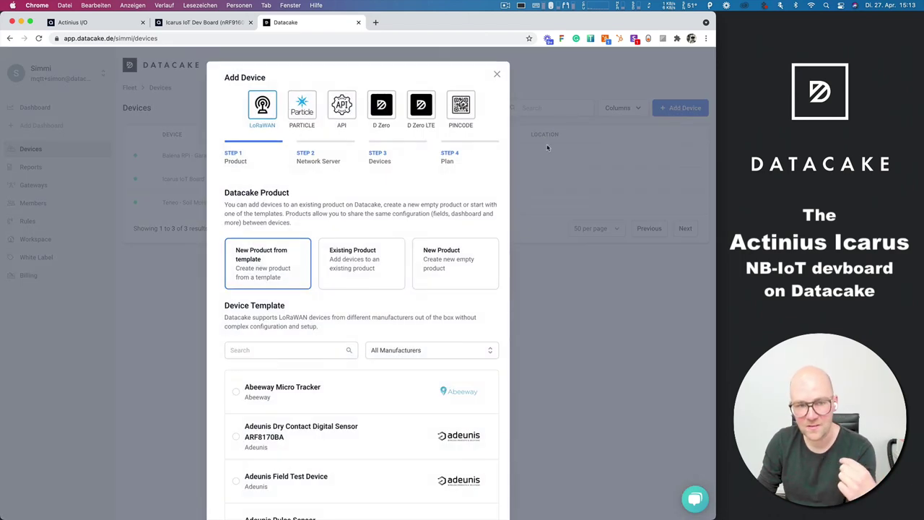
pyautogui.click(336, 110)
pyautogui.click(405, 299)
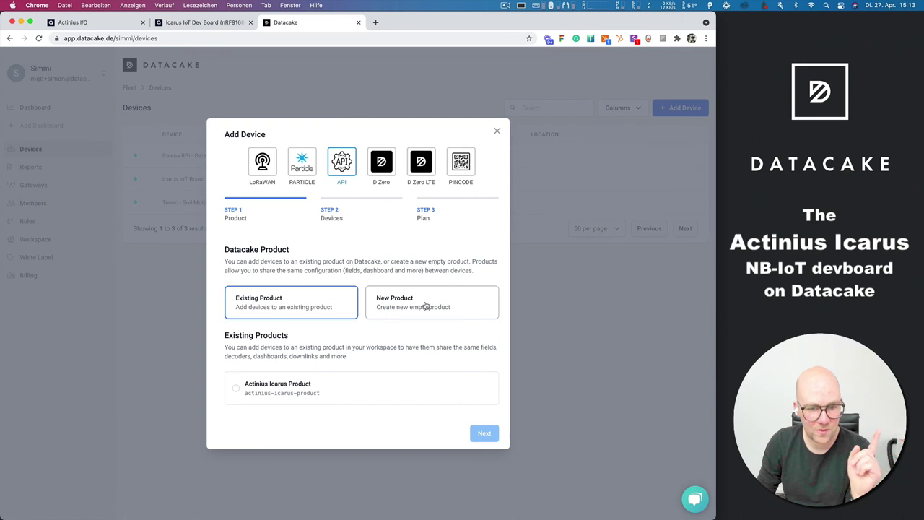
pyautogui.click(293, 307)
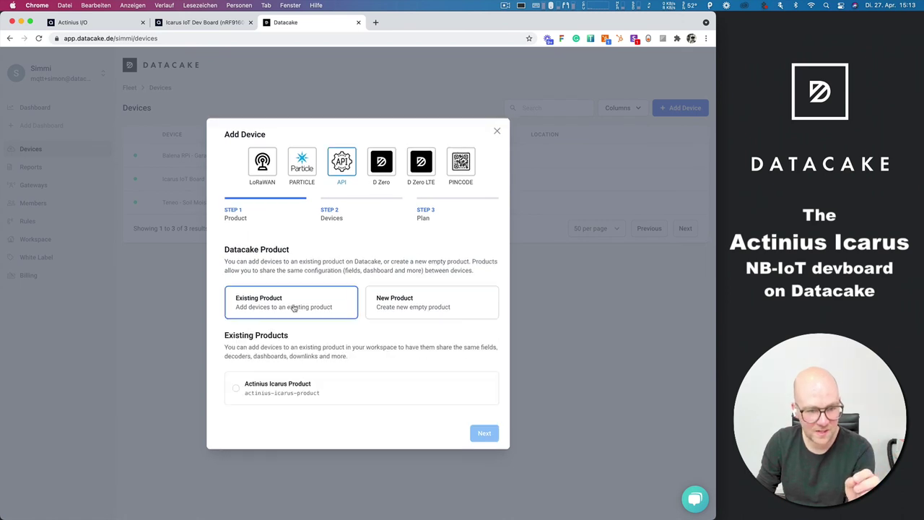
pyautogui.click(274, 396)
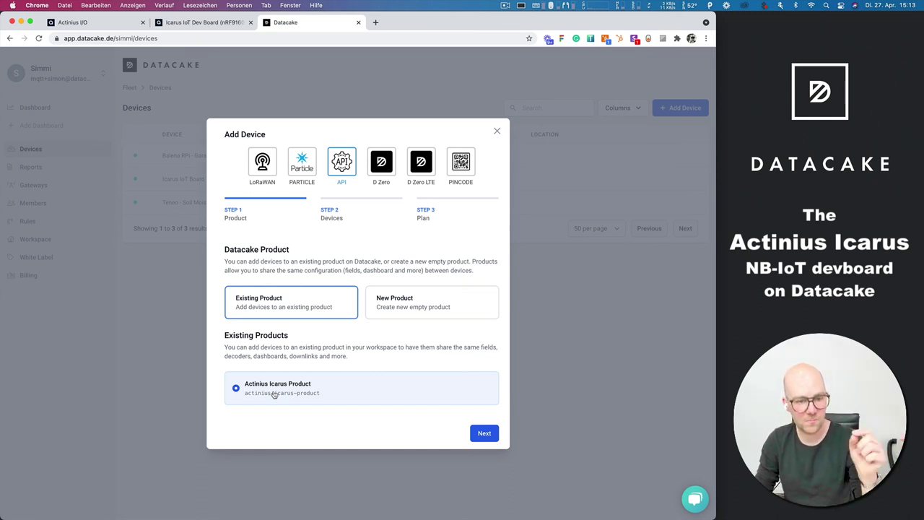
pyautogui.click(482, 432)
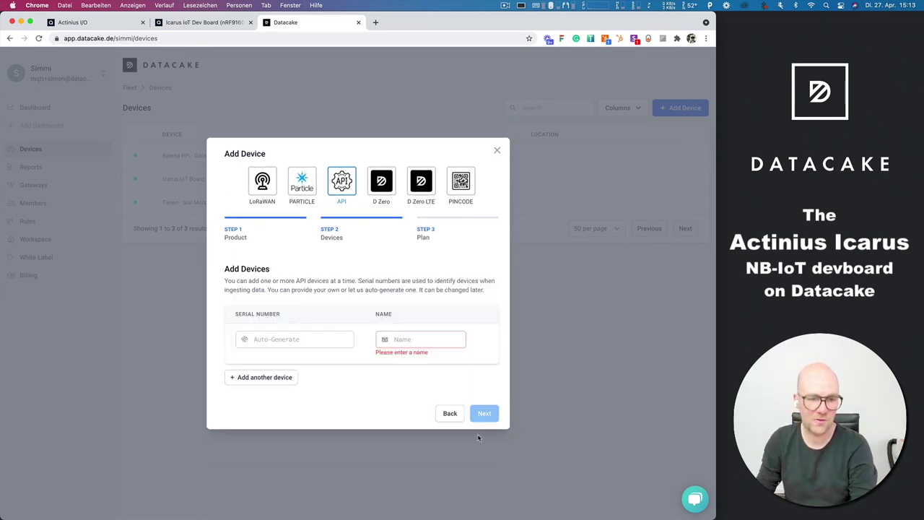
pyautogui.click(290, 342)
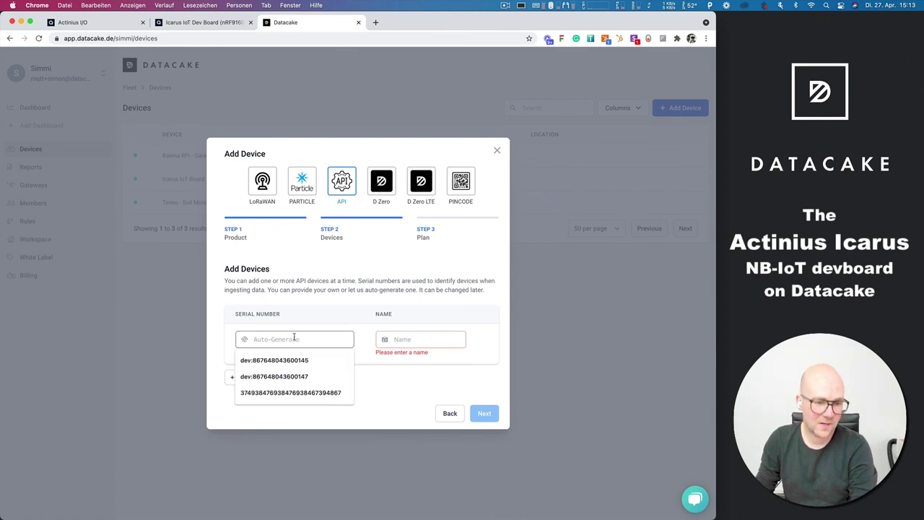
pyautogui.click(313, 311)
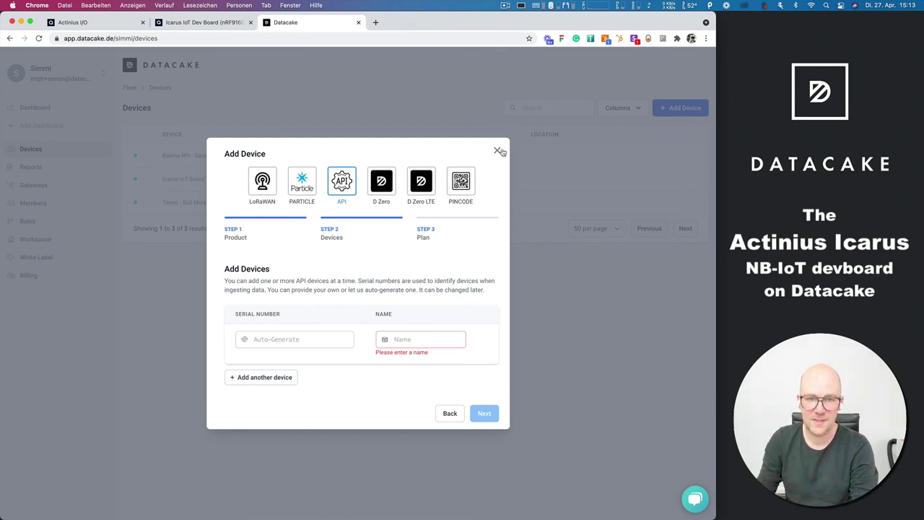
# Switch to the Actinius console and check the Icarus board's device details and location map.
pyautogui.click(213, 26)
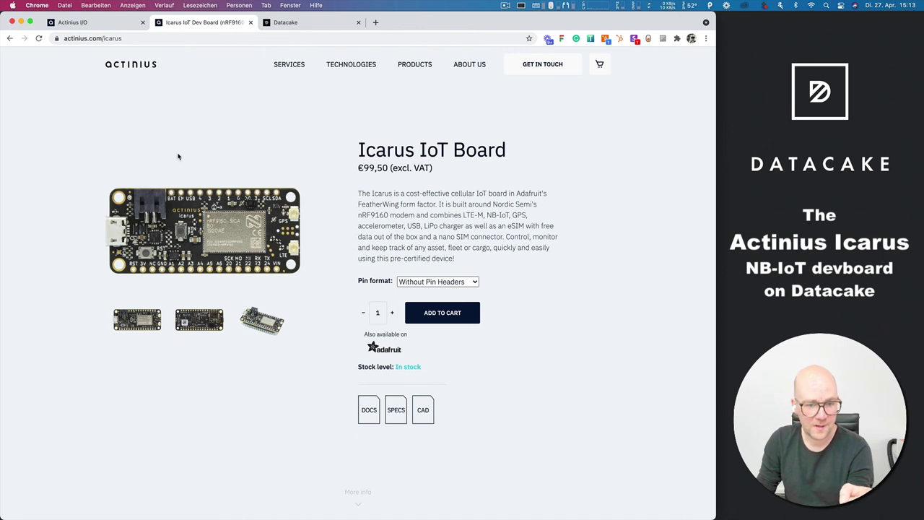
pyautogui.click(80, 23)
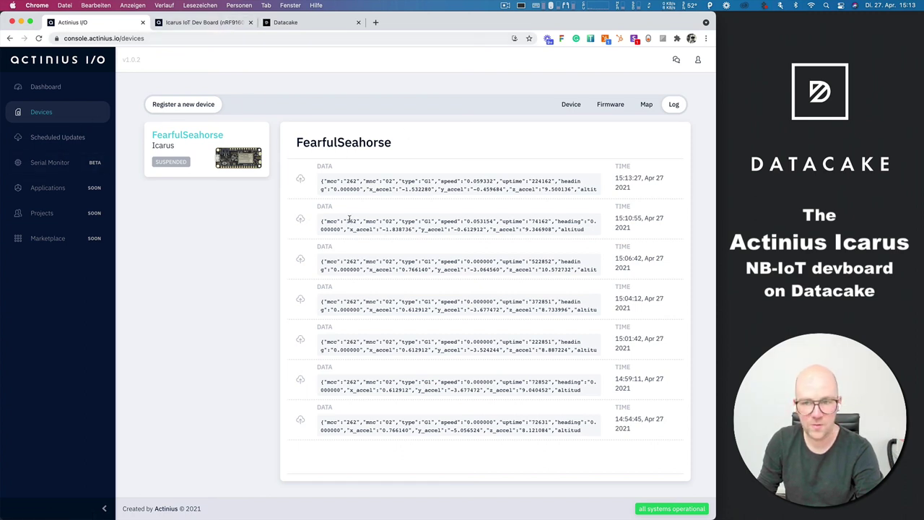
pyautogui.click(578, 107)
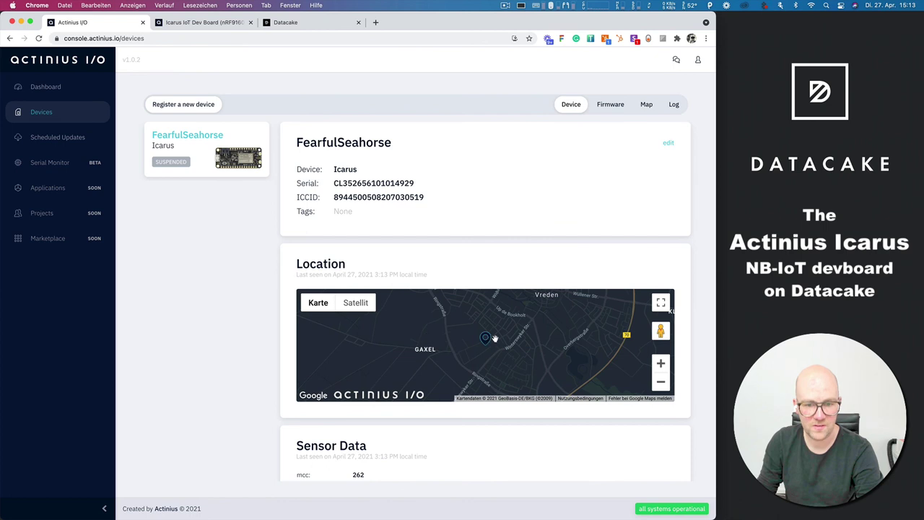
pyautogui.moveTo(554, 355)
pyautogui.mouseDown()
pyautogui.moveTo(553, 328)
pyautogui.moveTo(549, 344)
pyautogui.mouseUp()
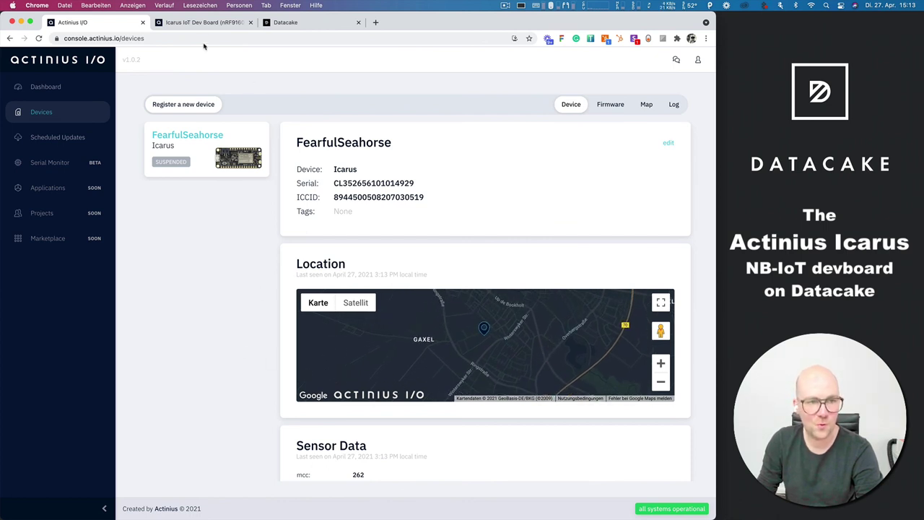
# Return to Datacake and discard the unfinished device addition.
pyautogui.click(289, 22)
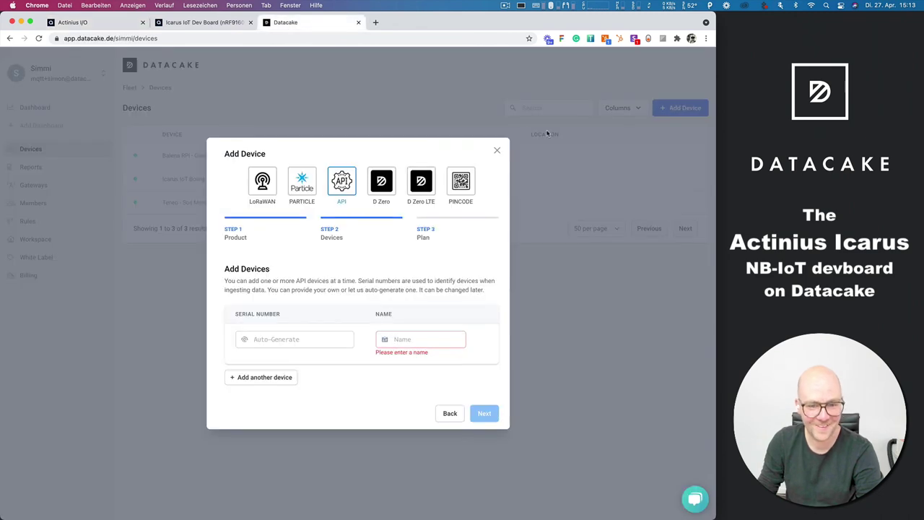
pyautogui.click(496, 150)
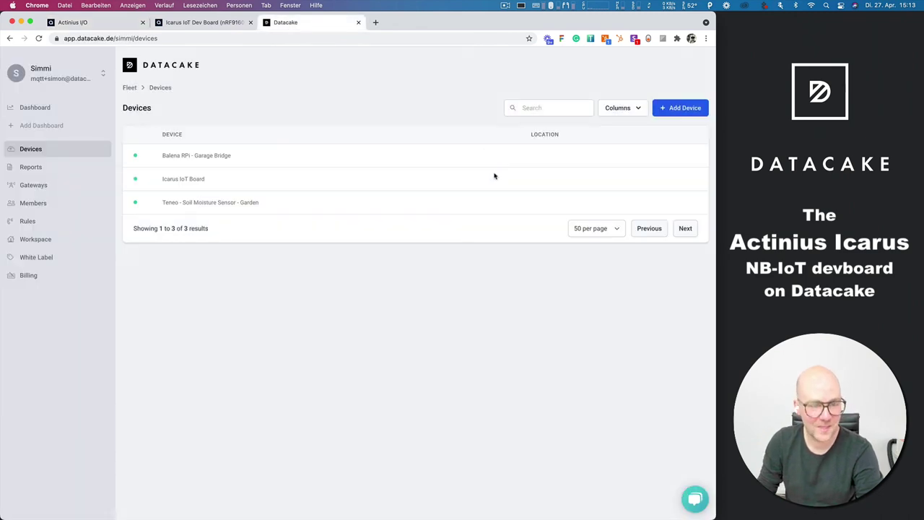